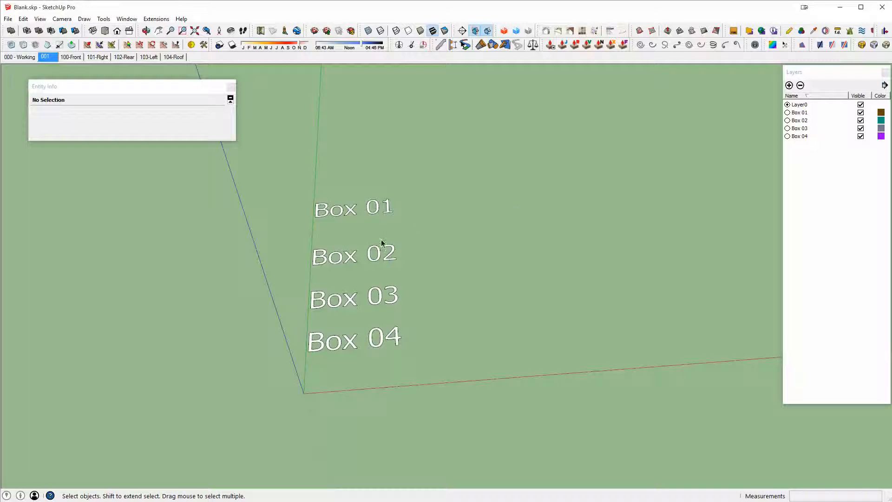
Step: Place the Layers and Entity Info windows near the model and check the layer assigned to each text group, Box 01 to Box 04
{"action": "middle_click_drag", "start_coordinate": [364, 261], "coordinate": [394, 263]}
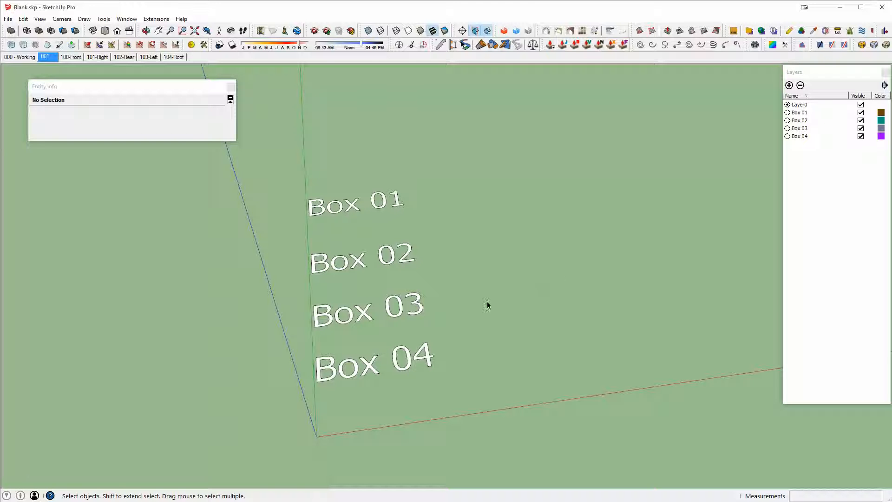
{"action": "middle_click_drag", "start_coordinate": [550, 290], "coordinate": [489, 302]}
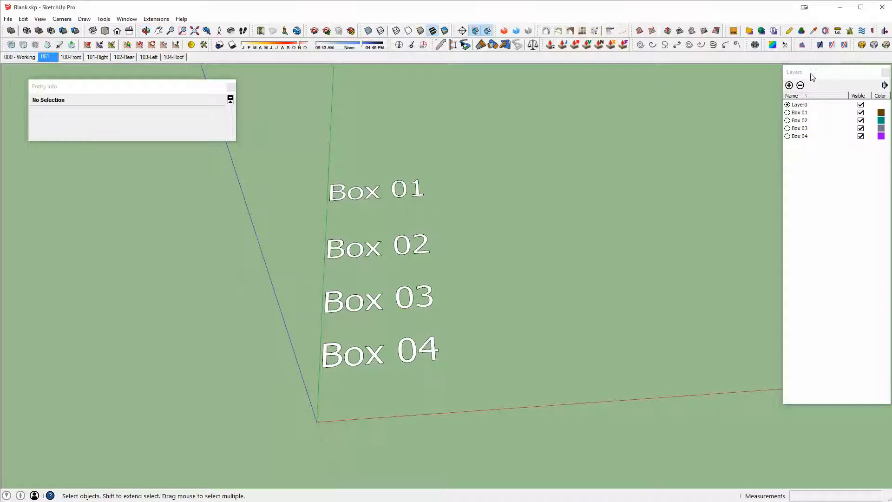
{"action": "left_click_drag", "start_coordinate": [811, 73], "coordinate": [549, 114]}
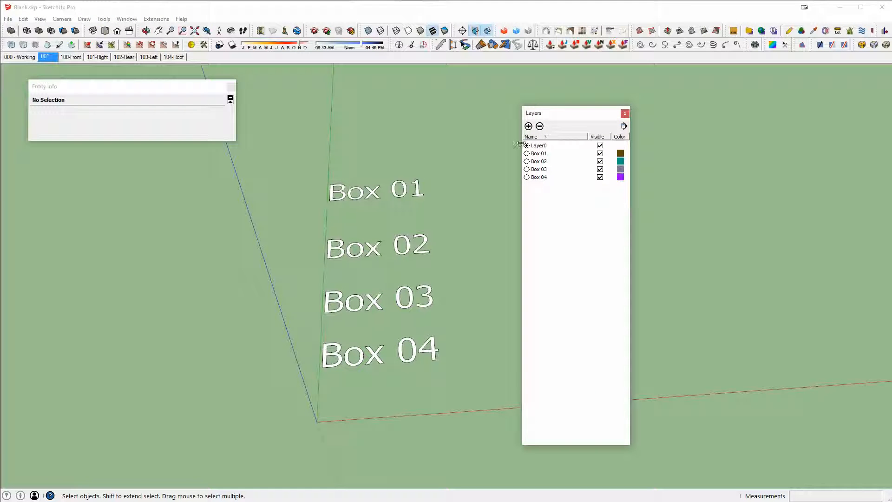
{"action": "left_click", "coordinate": [398, 191]}
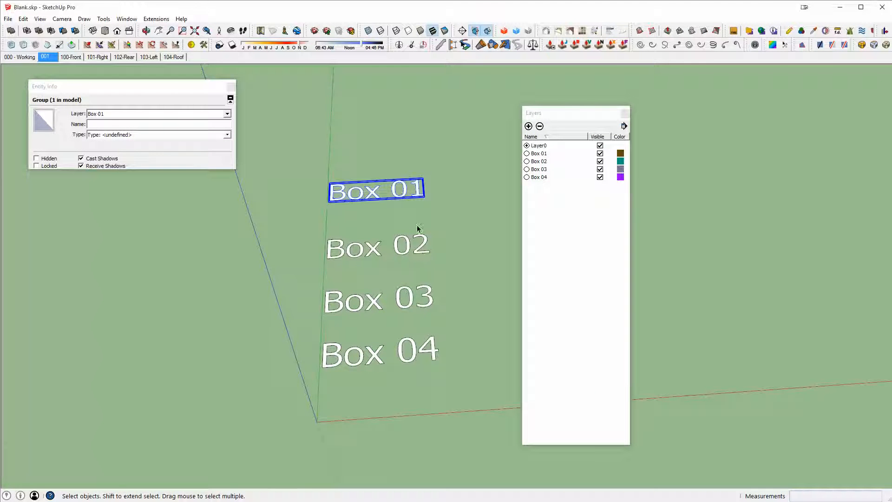
{"action": "left_click", "coordinate": [403, 255]}
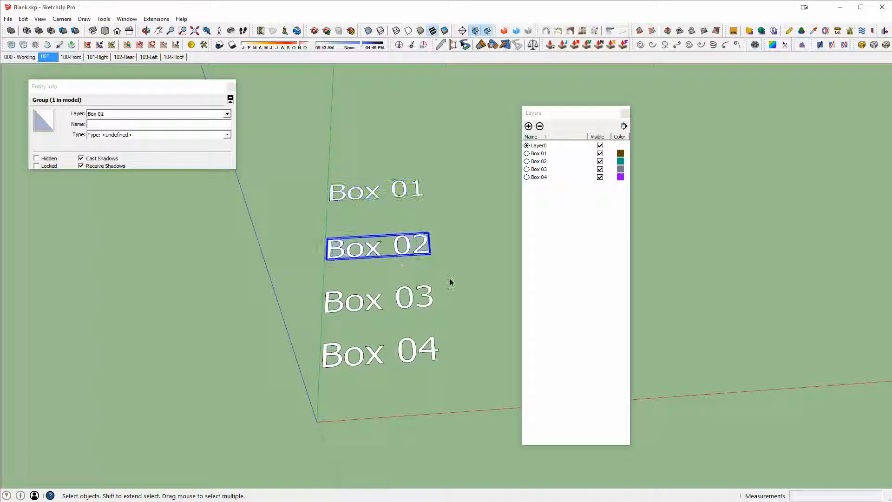
{"action": "left_click", "coordinate": [401, 311]}
{"action": "left_click", "coordinate": [411, 365]}
{"action": "left_click_drag", "start_coordinate": [149, 97], "coordinate": [404, 96]}
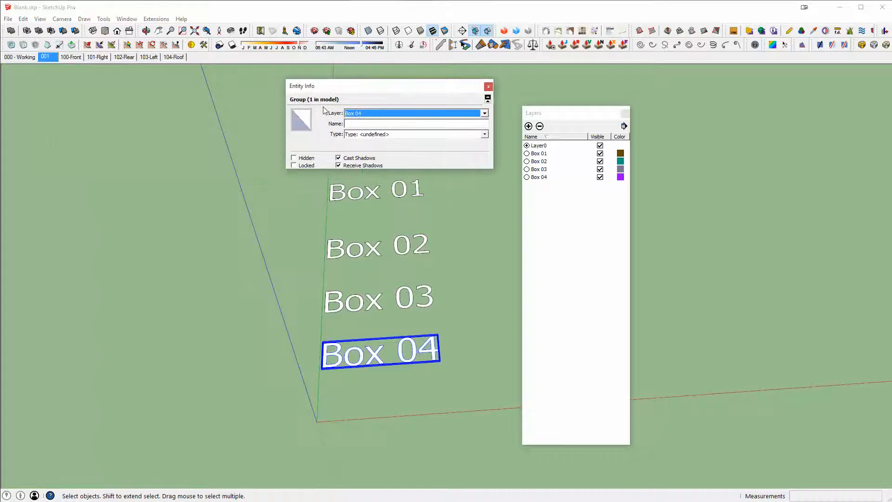
{"action": "left_click", "coordinate": [418, 189]}
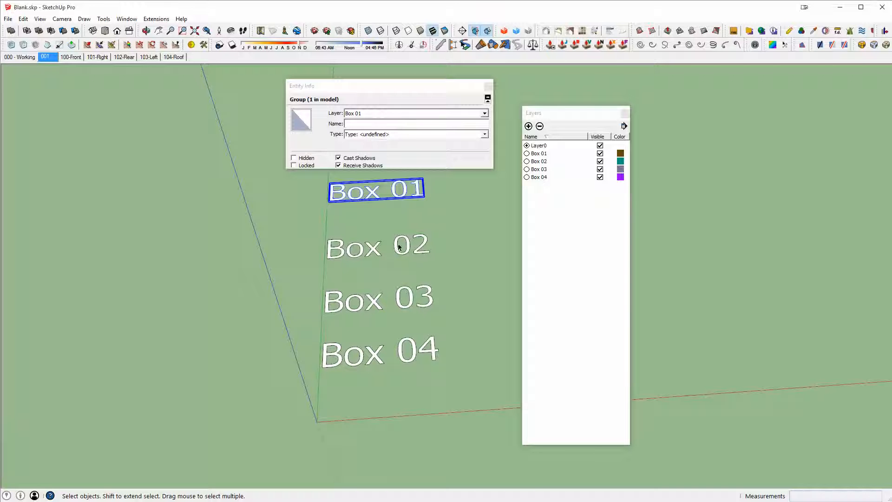
{"action": "left_click", "coordinate": [382, 256]}
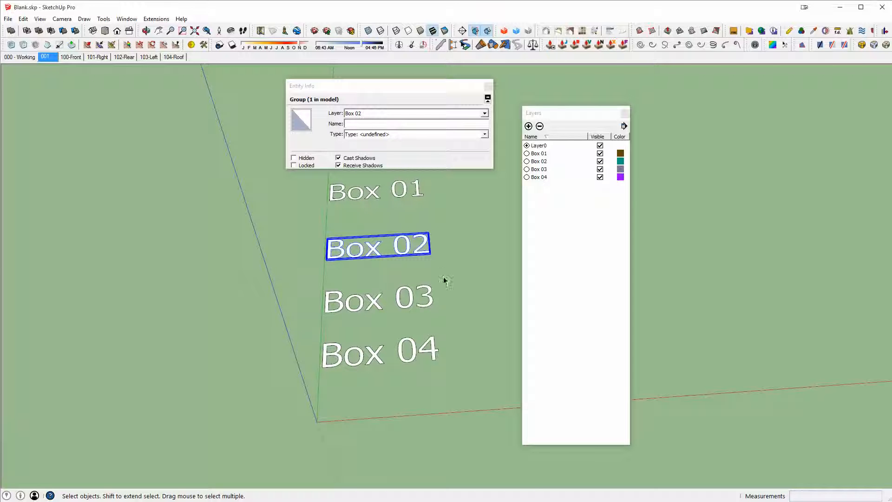
{"action": "left_click", "coordinate": [418, 300]}
{"action": "left_click", "coordinate": [413, 365]}
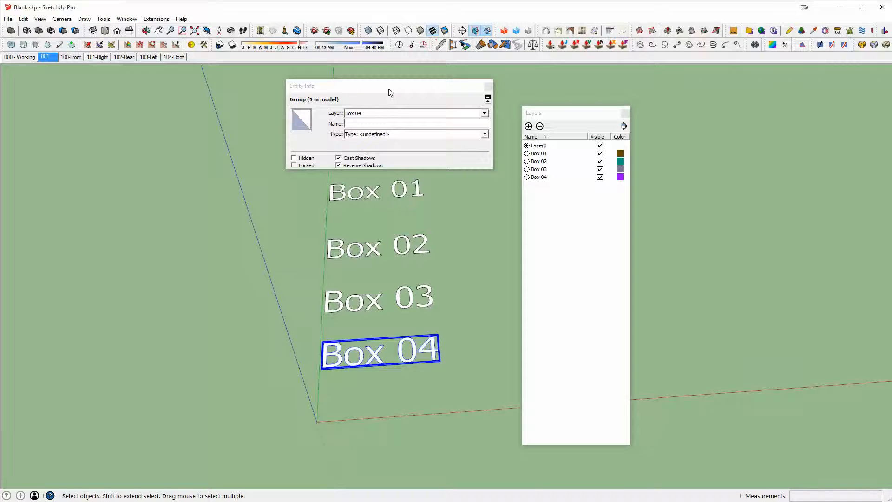
{"action": "left_click_drag", "start_coordinate": [389, 89], "coordinate": [292, 89]}
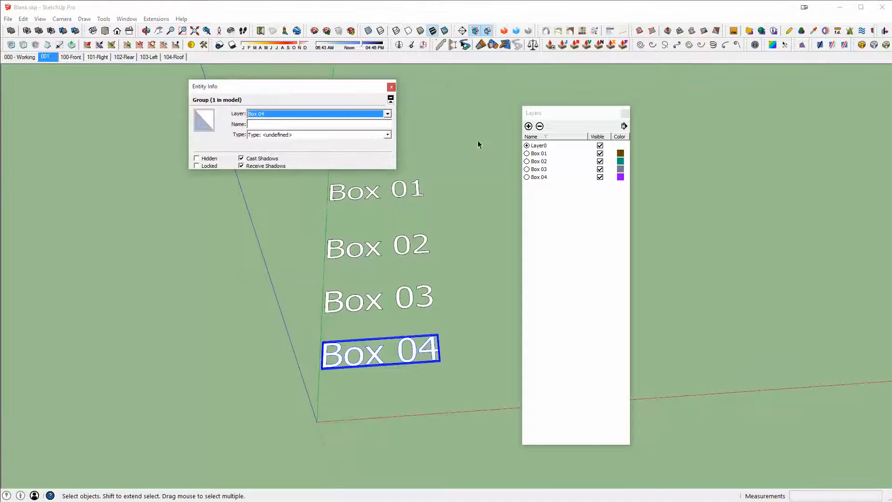
Step: Hide and re-show the layers Box 01, Box 02, Box 03 and Box 04 one at a time to check their contents
{"action": "left_click", "coordinate": [600, 153]}
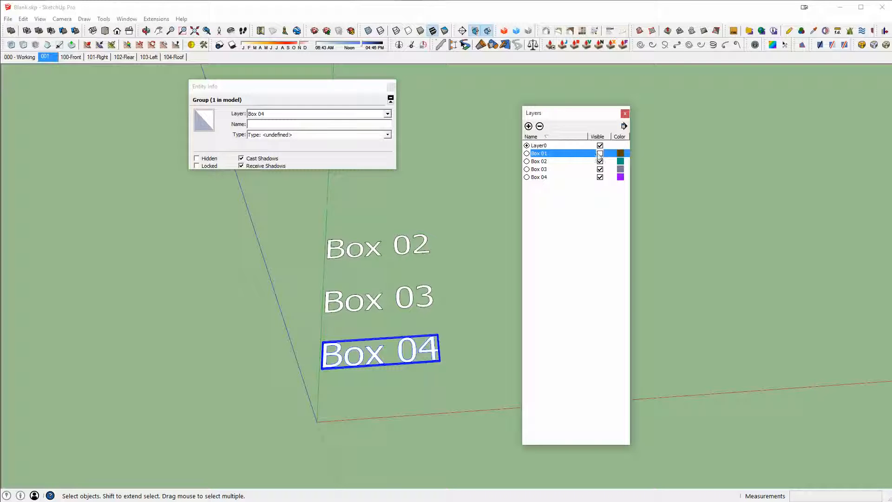
{"action": "left_click", "coordinate": [599, 153]}
{"action": "left_click", "coordinate": [600, 161]}
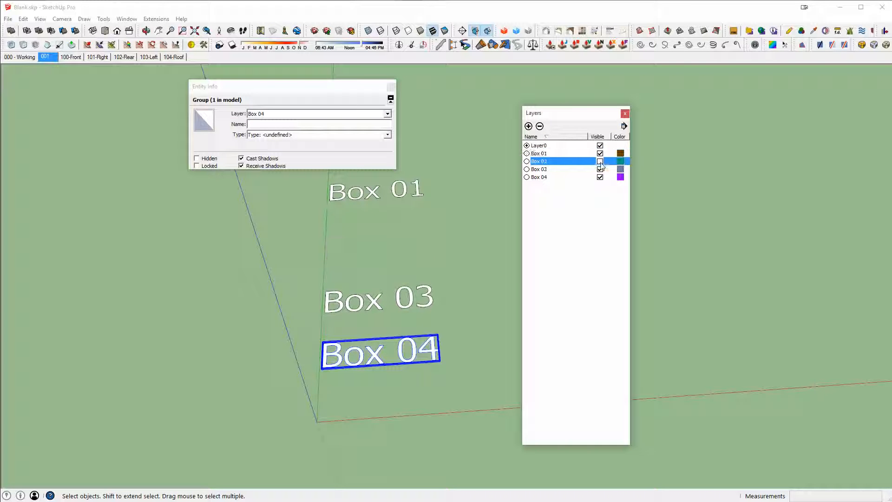
{"action": "left_click", "coordinate": [599, 161]}
{"action": "left_click", "coordinate": [600, 169]}
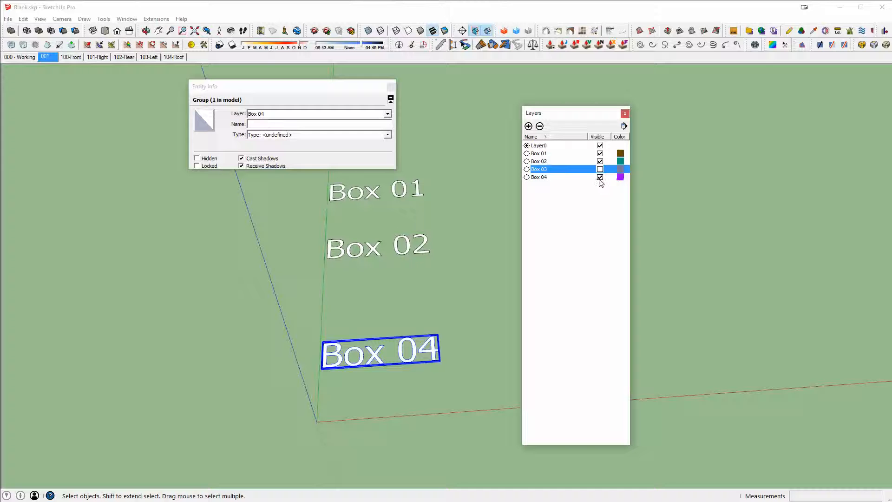
{"action": "left_click", "coordinate": [600, 169]}
{"action": "left_click", "coordinate": [599, 177]}
{"action": "left_click", "coordinate": [599, 177]}
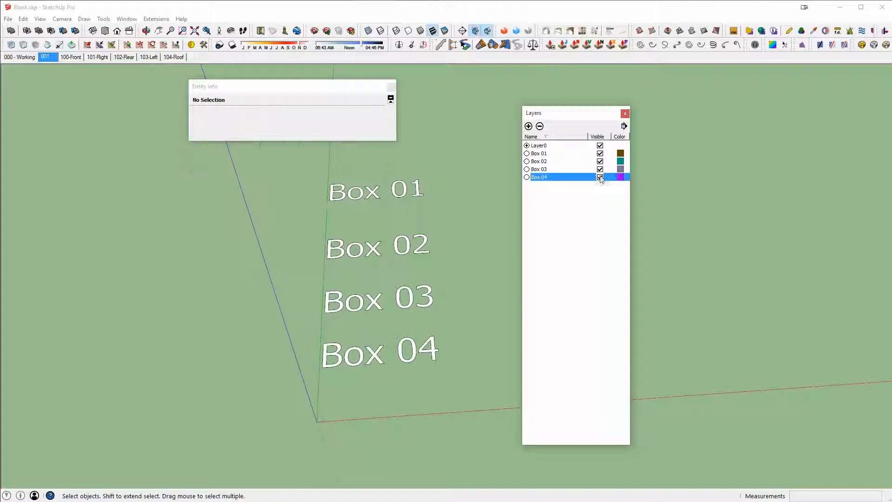
Step: Copy the Box 01 text group about 81' along the red axis, beside the original column of labels
{"action": "left_click_drag", "start_coordinate": [572, 118], "coordinate": [735, 111]}
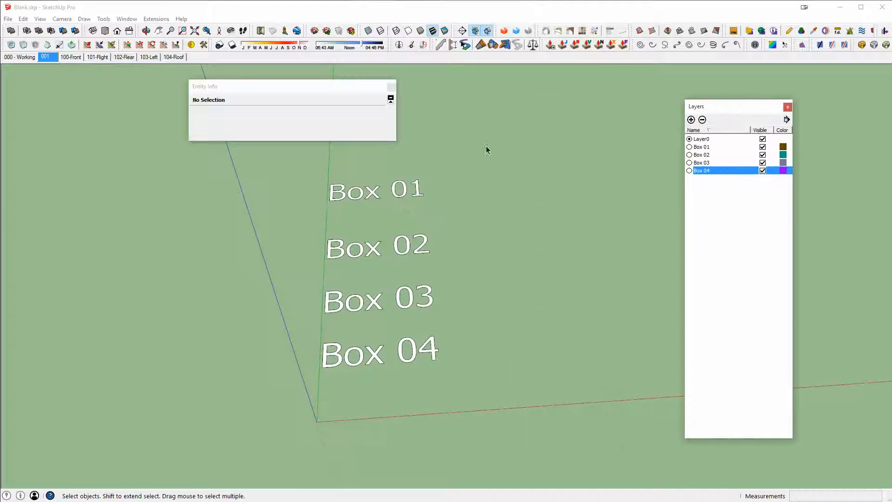
{"action": "left_click", "coordinate": [397, 194]}
{"action": "scroll", "coordinate": [456, 181], "scroll_direction": "down", "scroll_amount": 1}
{"action": "middle_click_drag", "start_coordinate": [456, 181], "coordinate": [353, 207], "text": "shift"}
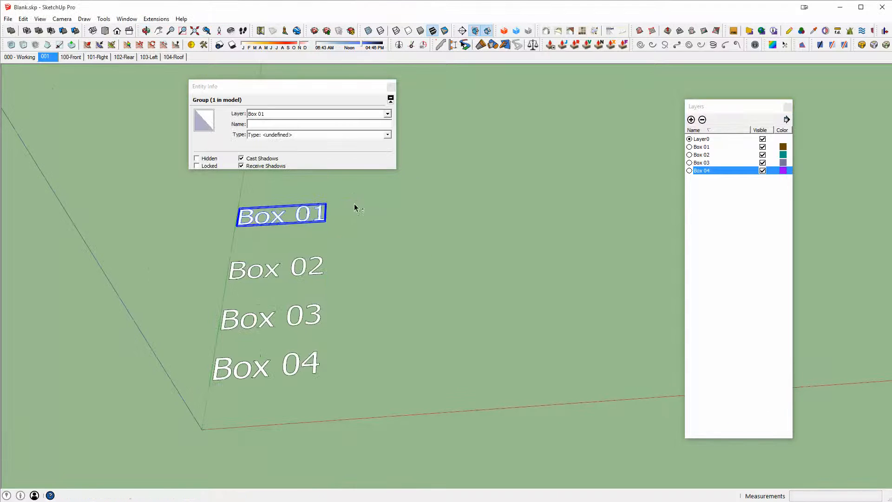
{"action": "key", "text": "m"}
{"action": "key", "text": "ctrl"}
{"action": "left_click", "coordinate": [281, 191]}
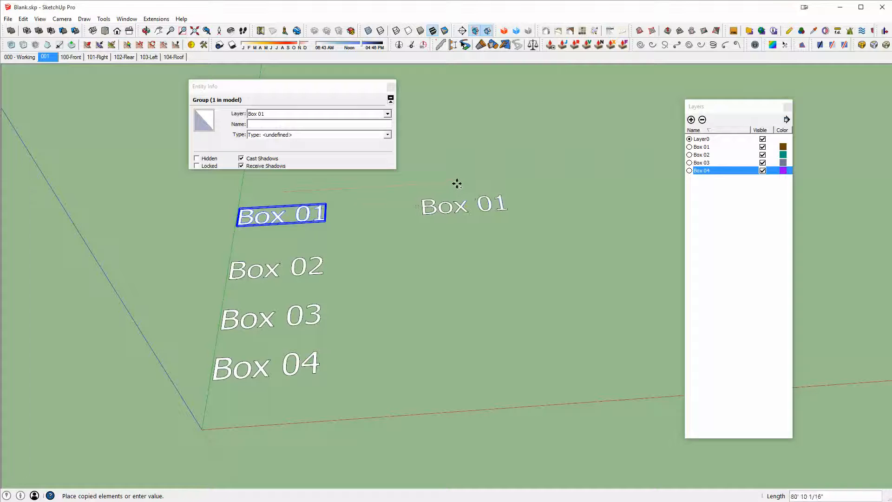
{"action": "left_click", "coordinate": [460, 197]}
{"action": "key", "text": "space"}
Step: Paste a copy of the Box 02 text group inside the copied Box 01 group, placed below its label
{"action": "left_click", "coordinate": [321, 264]}
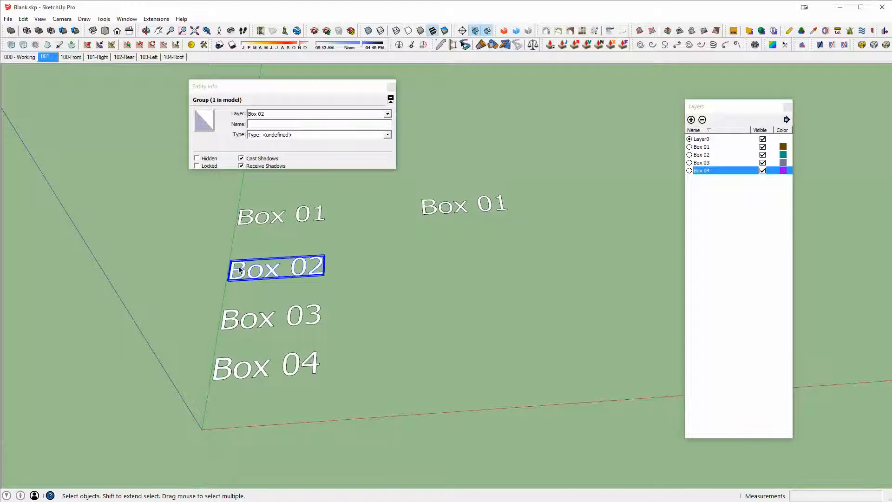
{"action": "left_click", "coordinate": [465, 216]}
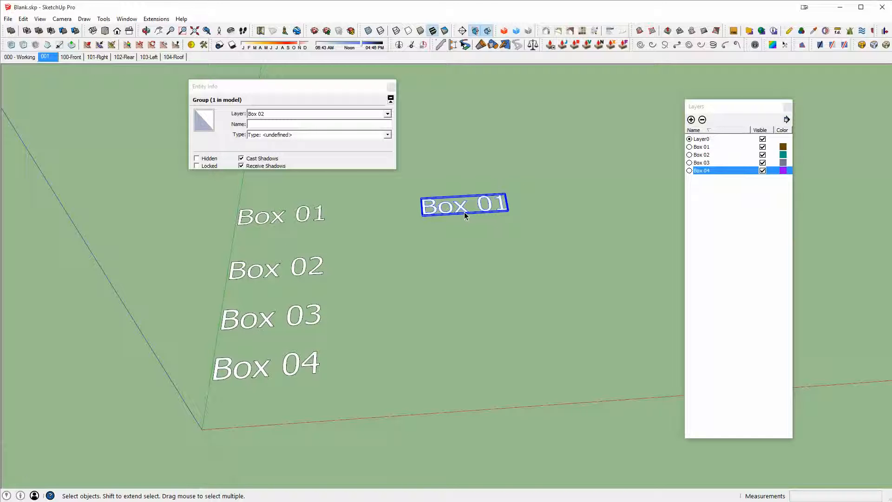
{"action": "double_click", "coordinate": [462, 211]}
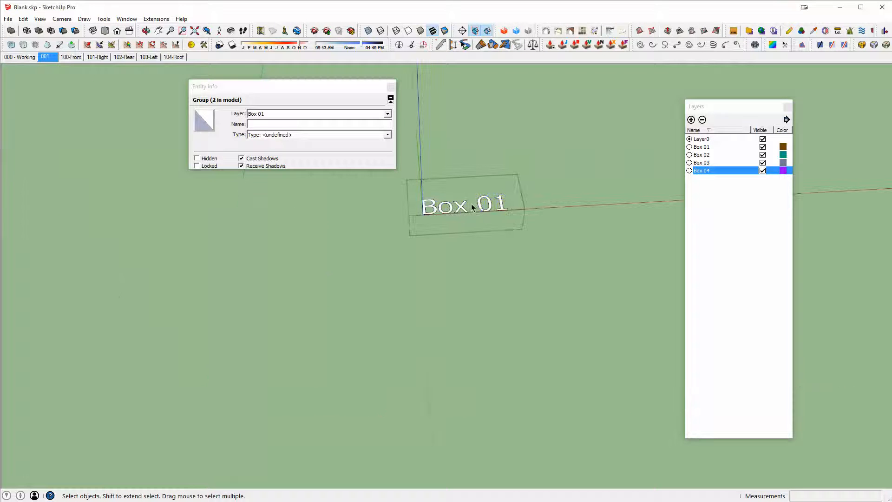
{"action": "key", "text": "ctrl+v"}
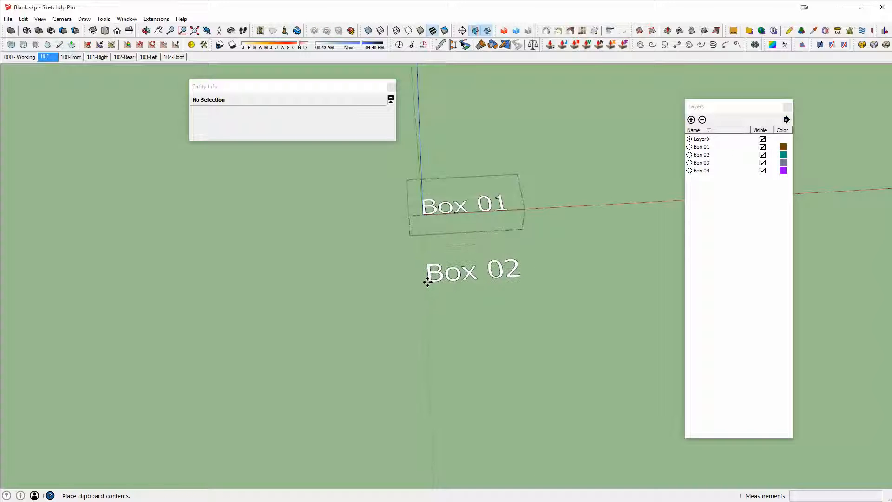
{"action": "left_click", "coordinate": [427, 280]}
{"action": "middle_click_drag", "start_coordinate": [489, 221], "coordinate": [510, 220]}
{"action": "key", "text": "space"}
{"action": "key", "text": "Escape"}
{"action": "left_click", "coordinate": [481, 241]}
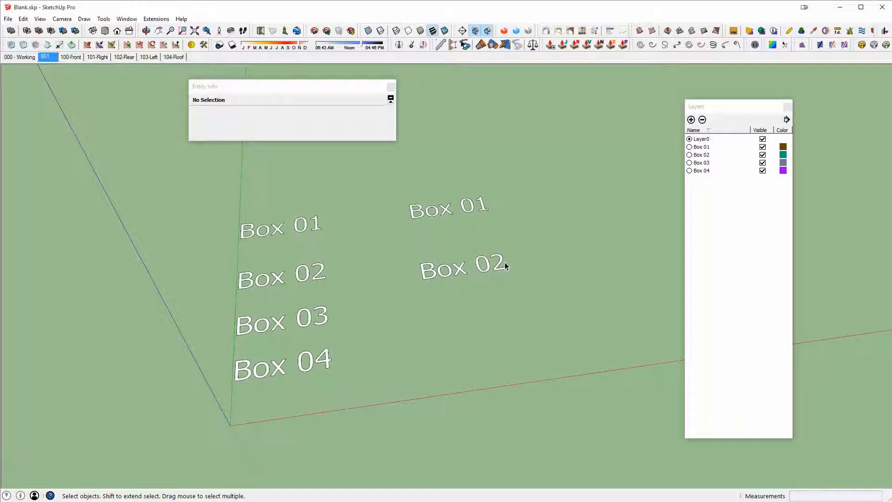
Step: Toggle the visibility of layer Box 02 and of layer Box 01 off and on to examine how the nested groups behave
{"action": "middle_click_drag", "start_coordinate": [504, 264], "coordinate": [482, 277]}
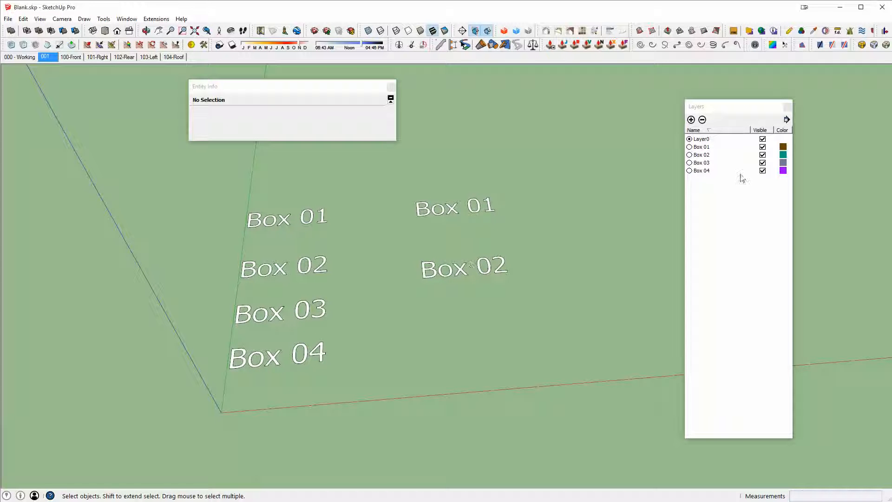
{"action": "left_click", "coordinate": [763, 155]}
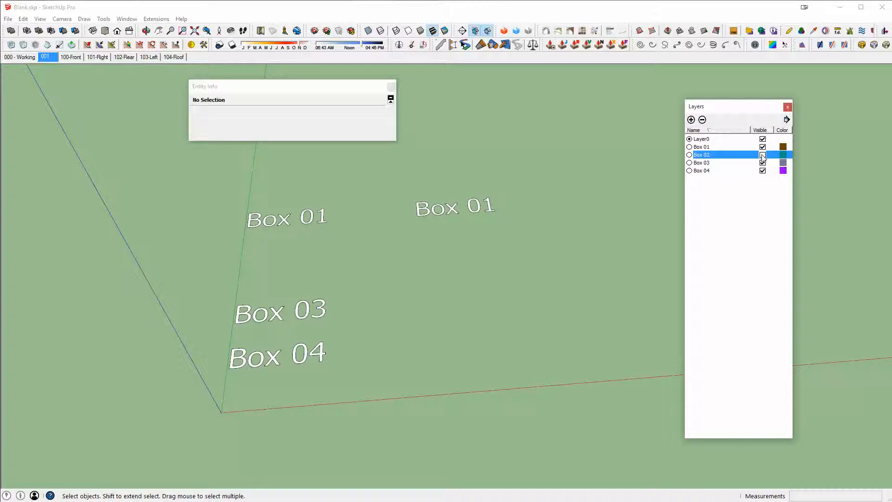
{"action": "left_click", "coordinate": [762, 155]}
{"action": "left_click", "coordinate": [763, 155]}
{"action": "left_click", "coordinate": [762, 155]}
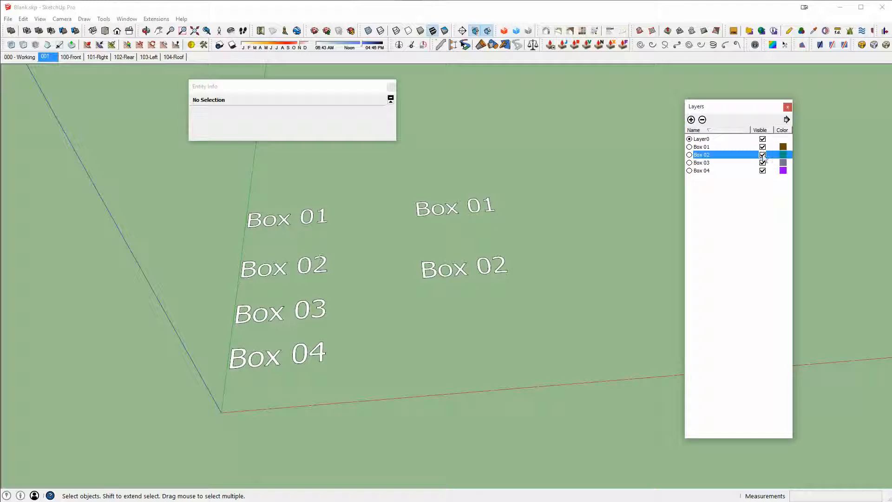
{"action": "left_click", "coordinate": [762, 155]}
{"action": "left_click", "coordinate": [762, 154]}
{"action": "left_click", "coordinate": [762, 146]}
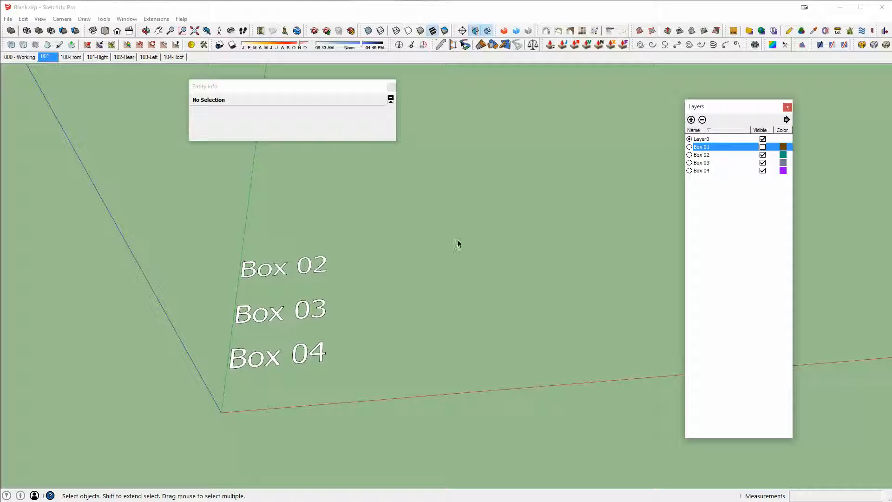
{"action": "left_click", "coordinate": [762, 147]}
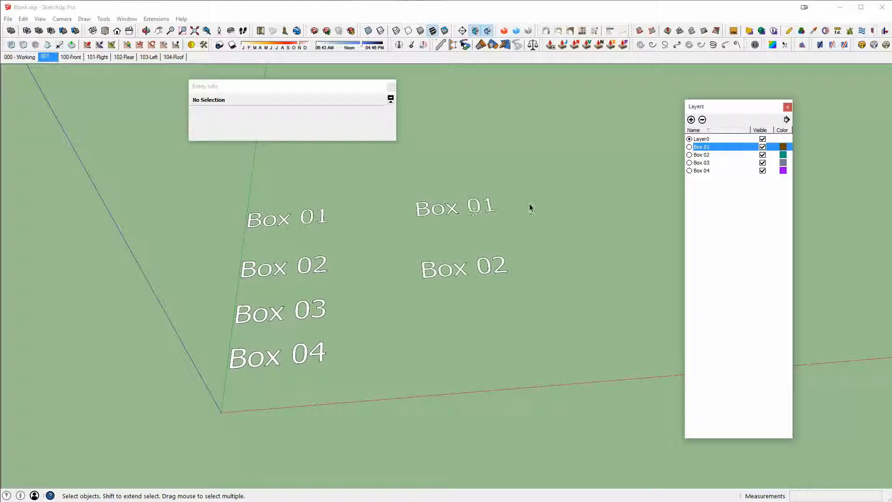
Step: Paste a copy of the Box 03 text group inside the nested Box 02 group, placed below its label
{"action": "left_click", "coordinate": [470, 212]}
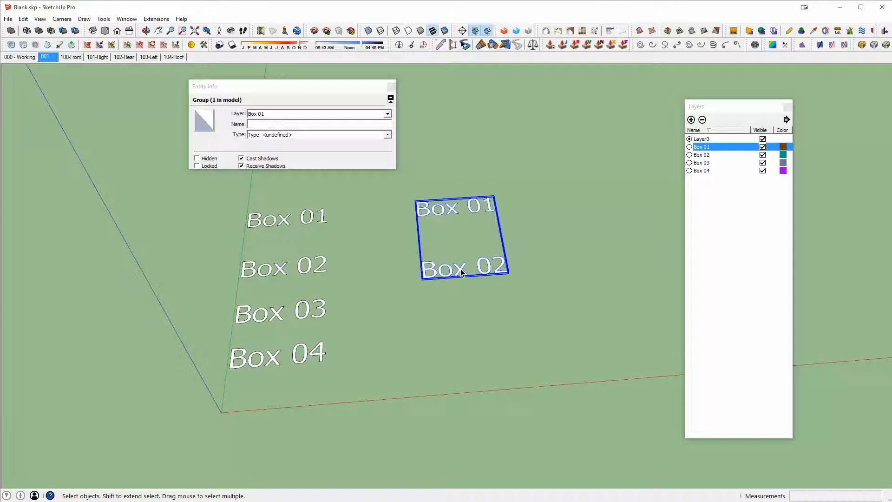
{"action": "left_click", "coordinate": [323, 308]}
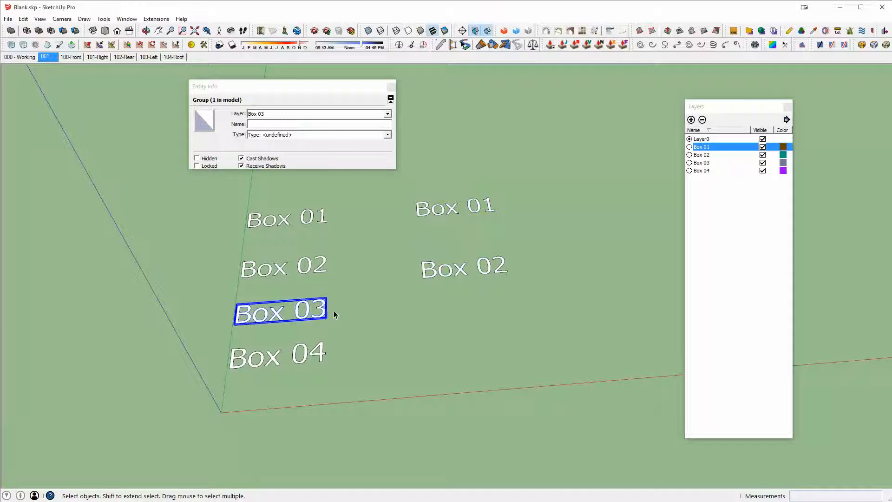
{"action": "double_click", "coordinate": [463, 274]}
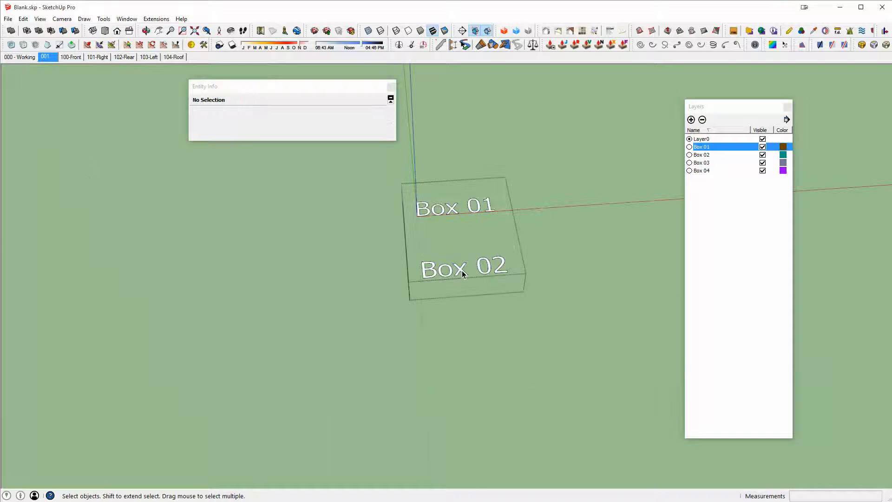
{"action": "left_click", "coordinate": [462, 272]}
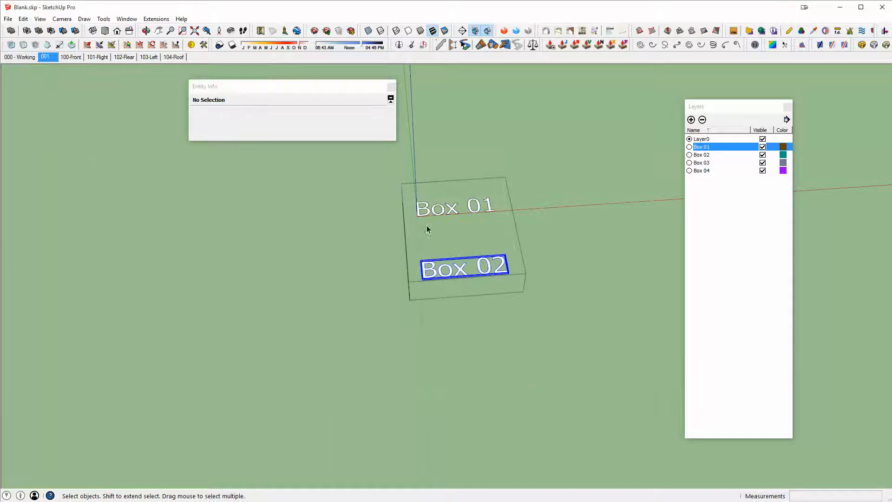
{"action": "double_click", "coordinate": [460, 269]}
{"action": "key", "text": "ctrl+v"}
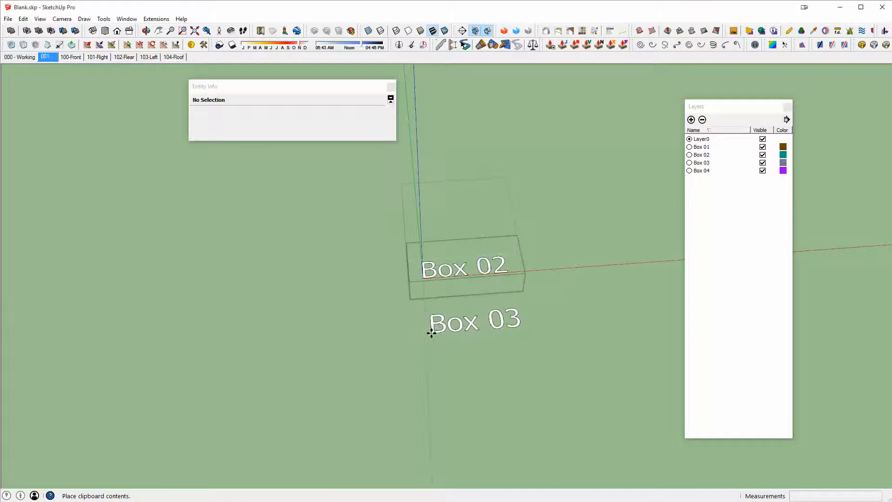
{"action": "left_click", "coordinate": [432, 331]}
{"action": "key", "text": "Escape"}
{"action": "key", "text": "Escape"}
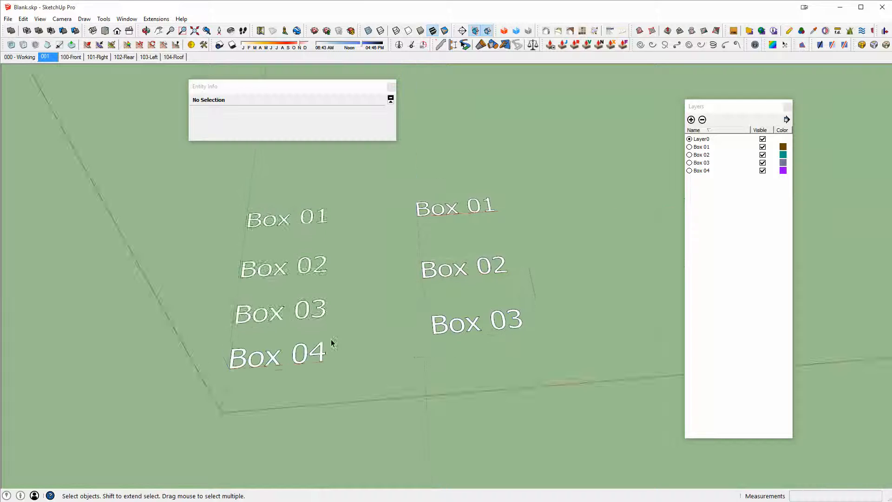
Step: Paste a copy of the Box 04 text group inside the nested Box 03 group, placed below its label
{"action": "left_click", "coordinate": [320, 351]}
{"action": "double_click", "coordinate": [320, 351]}
{"action": "key", "text": "Escape"}
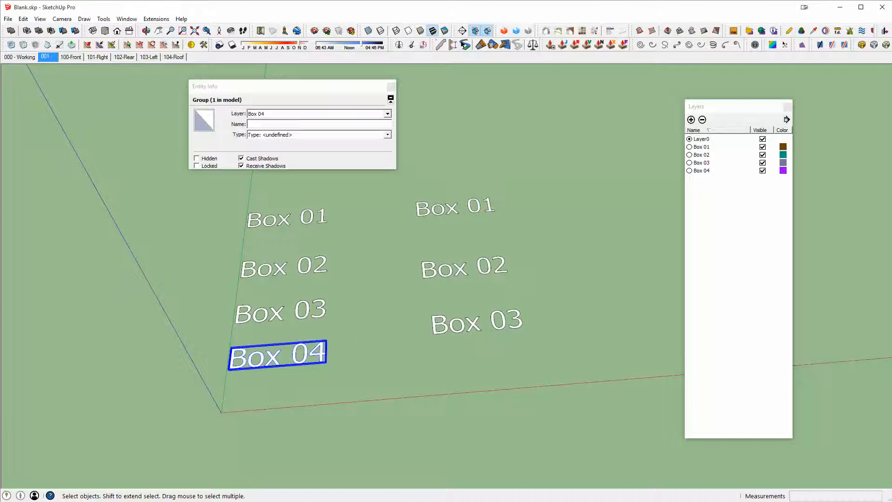
{"action": "left_click", "coordinate": [442, 330]}
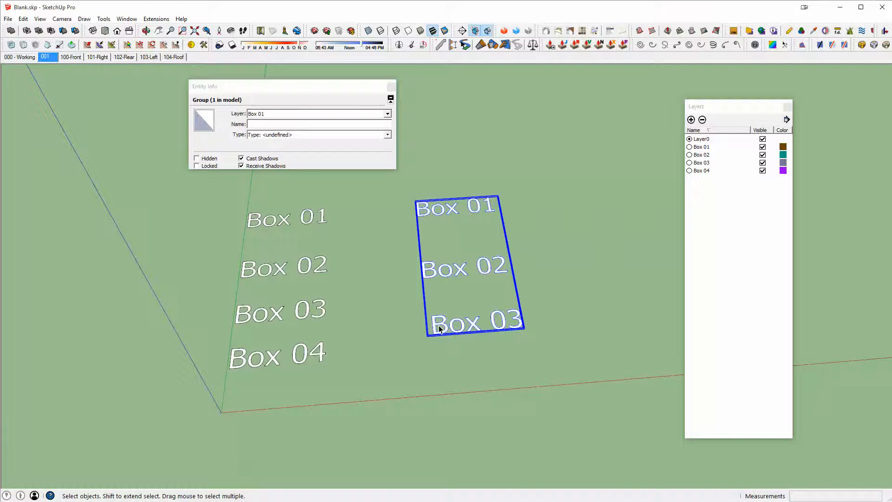
{"action": "double_click", "coordinate": [473, 326]}
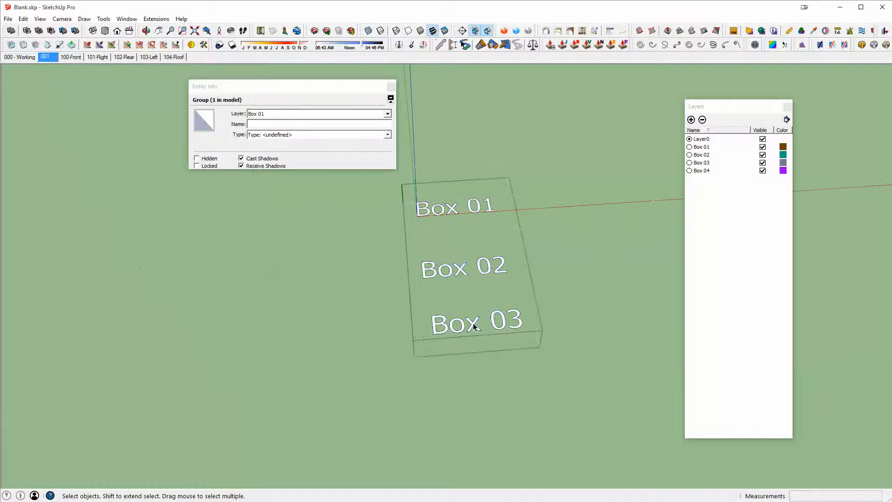
{"action": "double_click", "coordinate": [463, 278]}
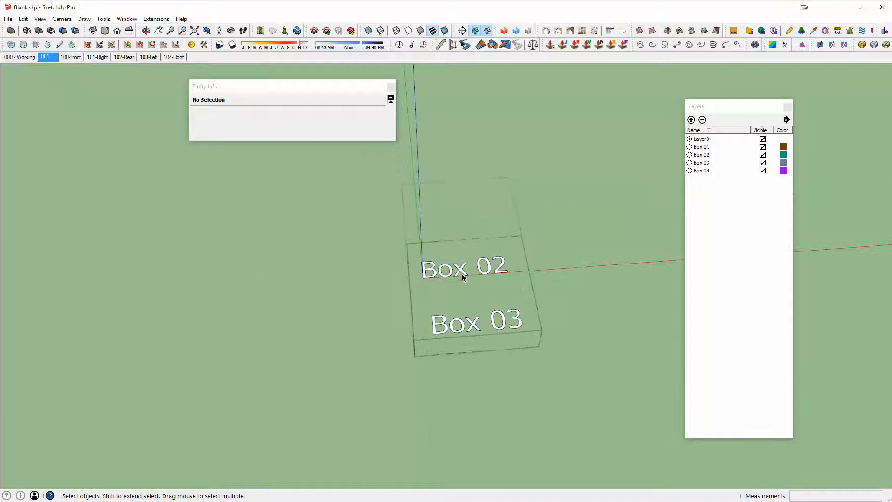
{"action": "double_click", "coordinate": [474, 328]}
{"action": "key", "text": "ctrl+v"}
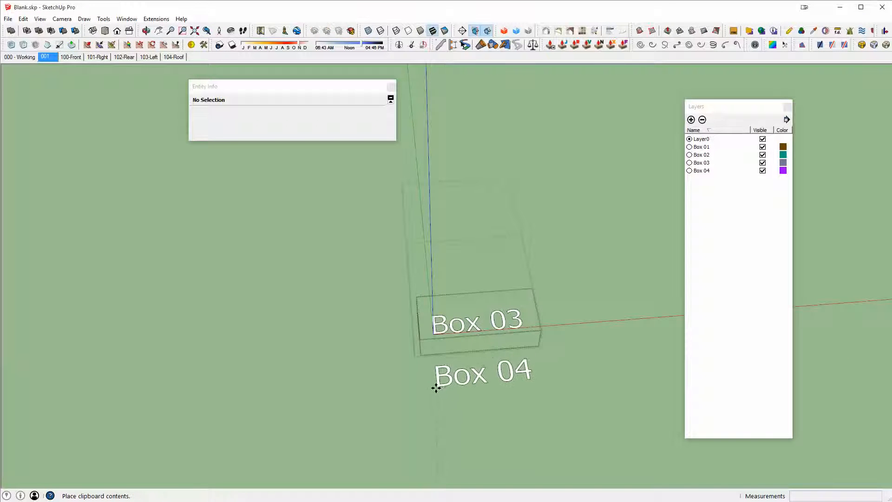
{"action": "left_click", "coordinate": [438, 389]}
{"action": "middle_click_drag", "start_coordinate": [555, 257], "coordinate": [487, 291]}
{"action": "key", "text": "space"}
{"action": "key", "text": "Escape"}
{"action": "key", "text": "Escape"}
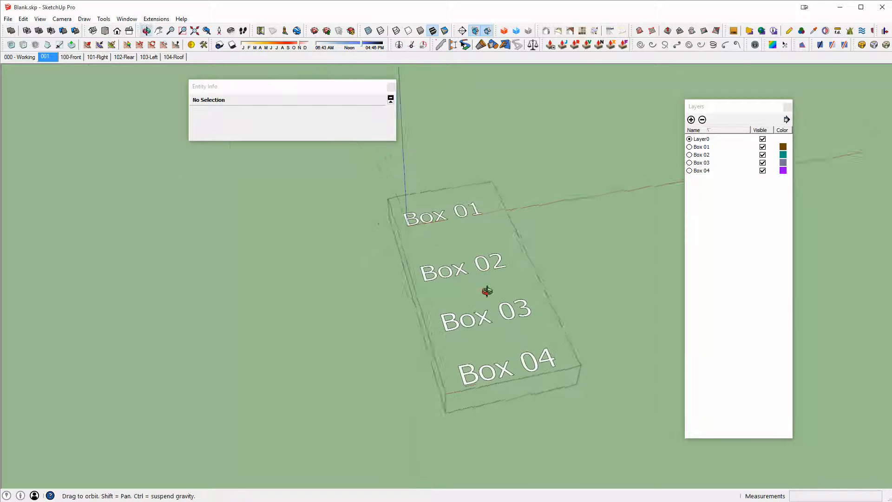
{"action": "key", "text": "Escape"}
Step: Toggle layers Box 04, Box 03 and Box 01 off and on one at a time to compare the nested and separate groups
{"action": "middle_click_drag", "start_coordinate": [541, 331], "coordinate": [573, 276], "text": "shift"}
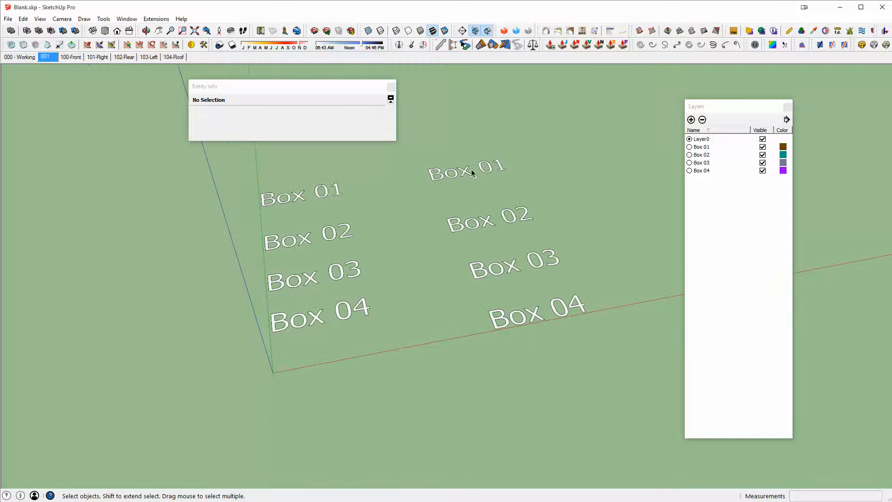
{"action": "middle_click_drag", "start_coordinate": [483, 178], "coordinate": [577, 189]}
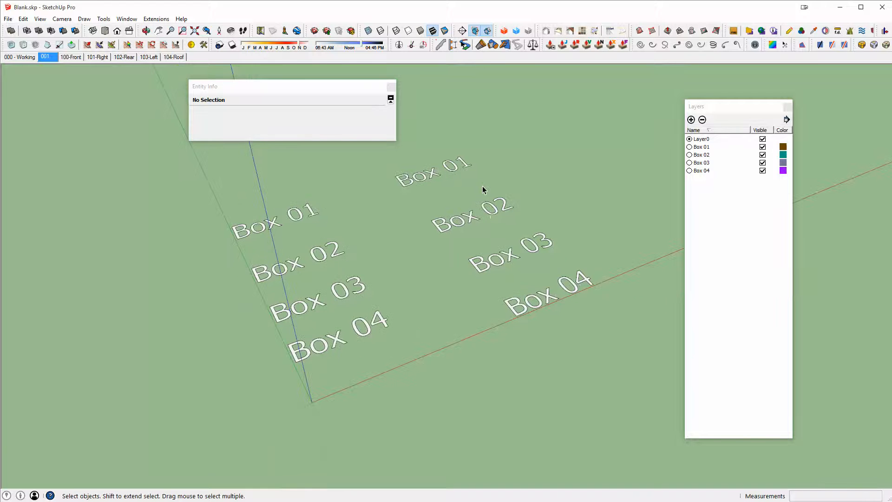
{"action": "middle_click_drag", "start_coordinate": [482, 190], "coordinate": [431, 230]}
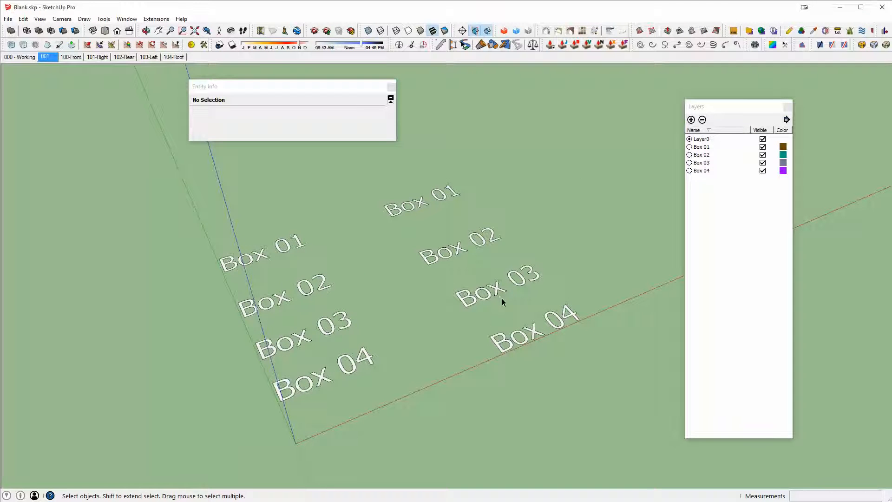
{"action": "middle_click_drag", "start_coordinate": [521, 298], "coordinate": [548, 256]}
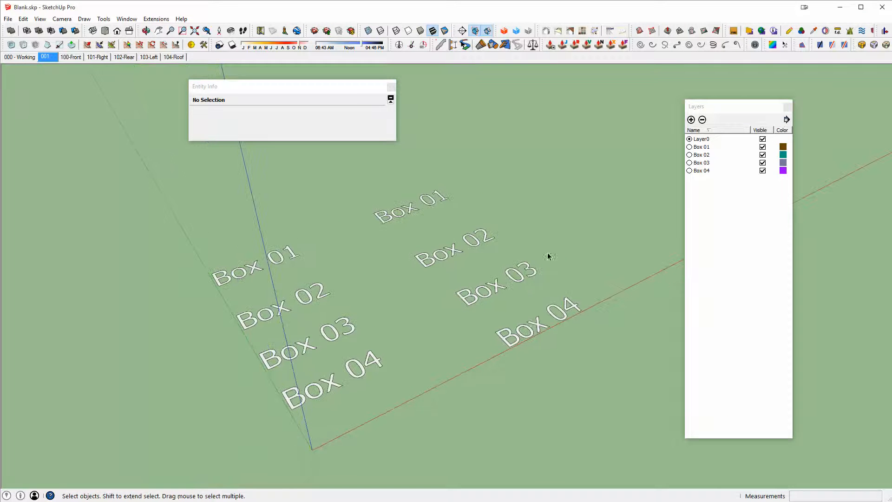
{"action": "left_click", "coordinate": [762, 170]}
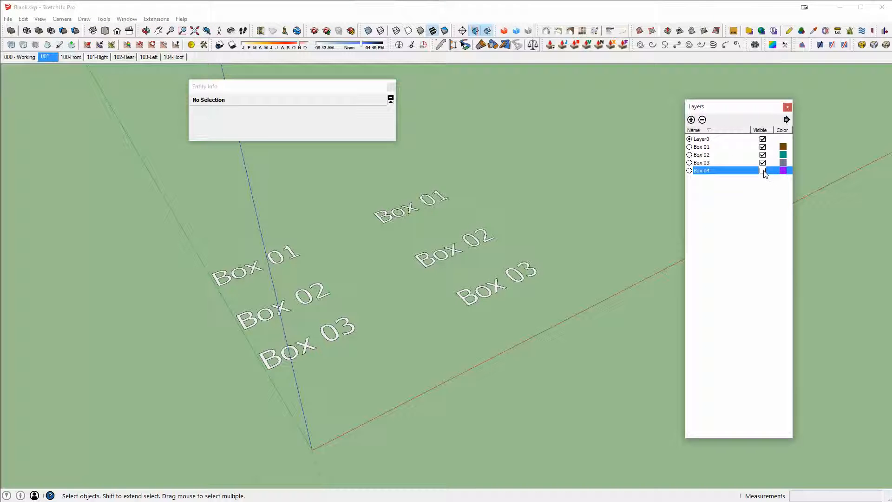
{"action": "left_click", "coordinate": [763, 171]}
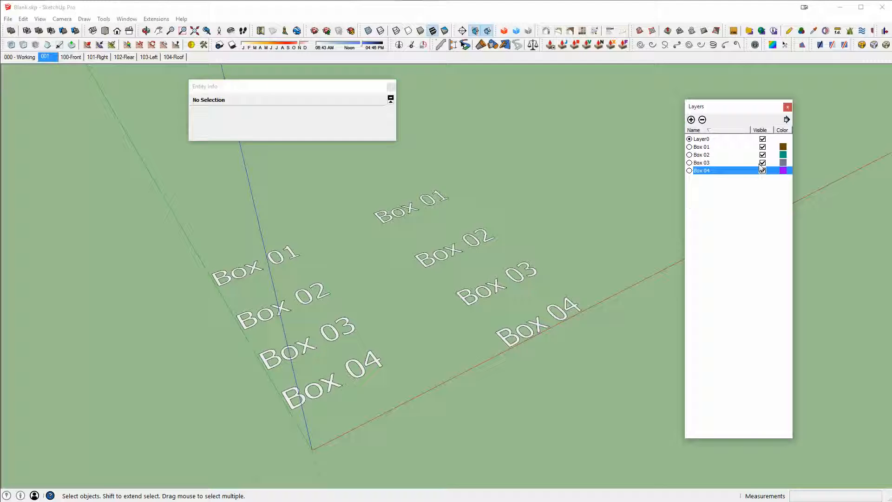
{"action": "left_click", "coordinate": [762, 162]}
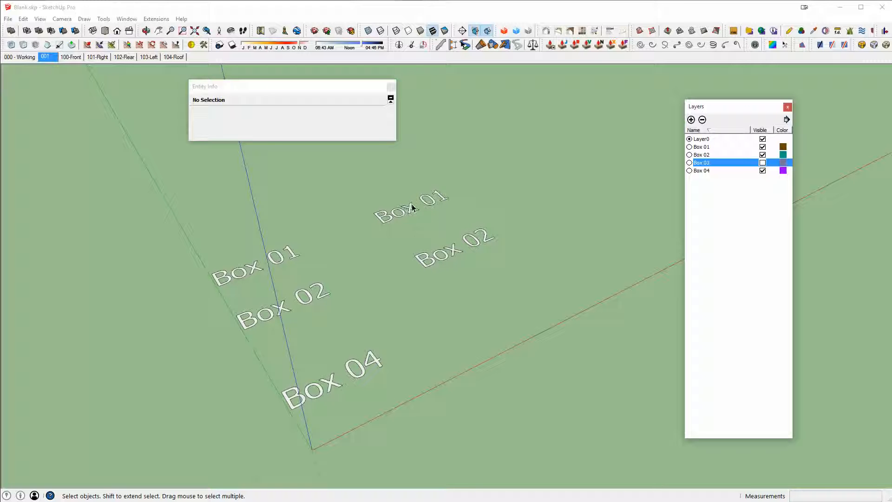
{"action": "left_click", "coordinate": [763, 162]}
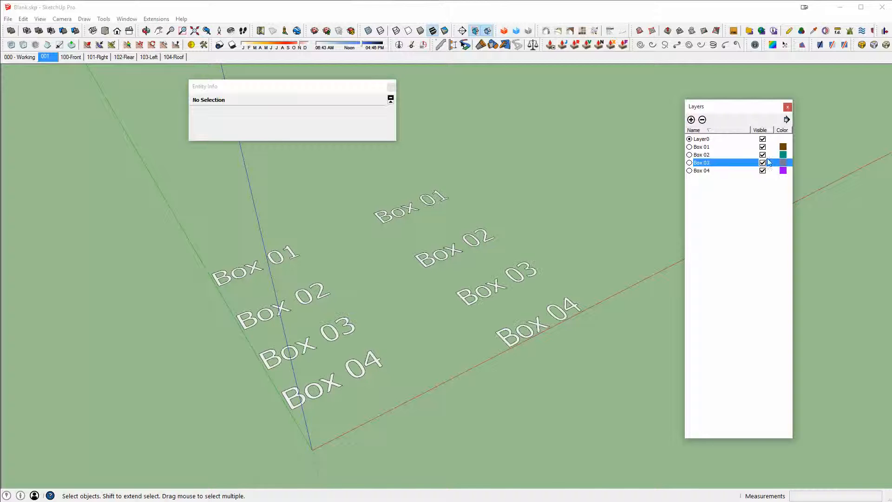
{"action": "left_click", "coordinate": [762, 146]}
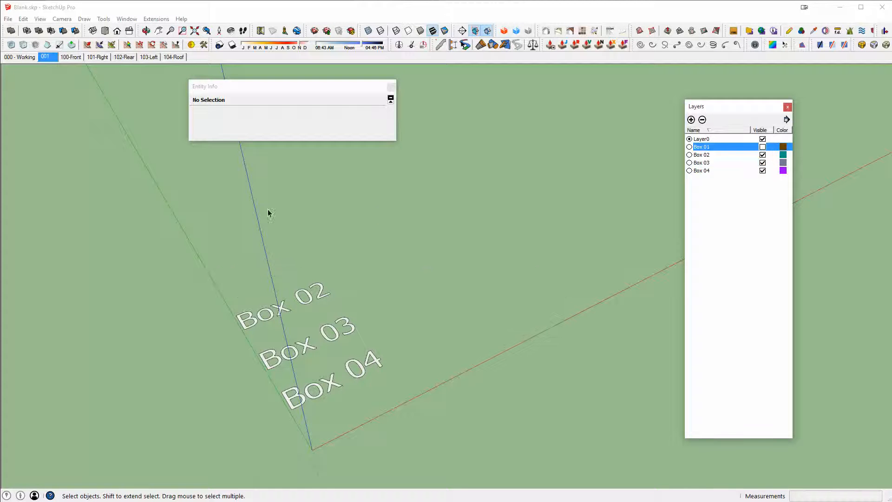
{"action": "left_click", "coordinate": [763, 146]}
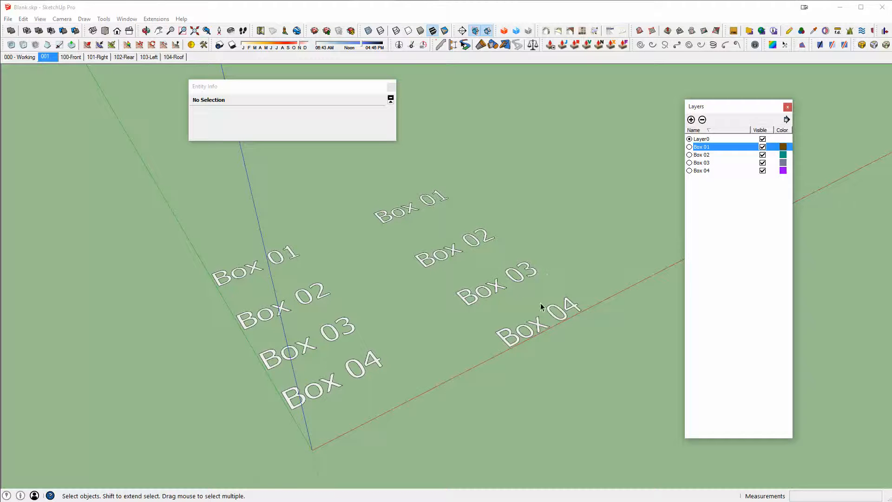
Step: Draw a rectangle on the ground beyond the text labels and Push/Pull it up about 70' into a box
{"action": "middle_click_drag", "start_coordinate": [539, 306], "coordinate": [349, 281]}
{"action": "left_click", "coordinate": [366, 193]}
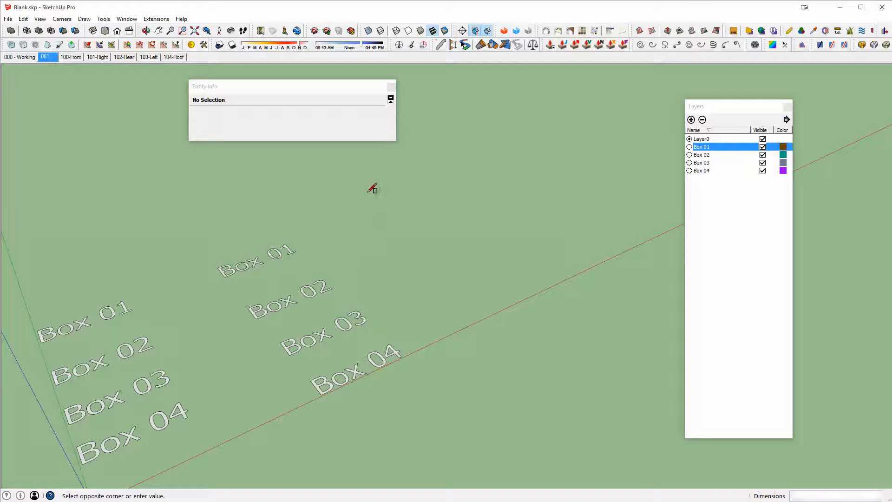
{"action": "left_click", "coordinate": [606, 211]}
{"action": "key", "text": "p"}
{"action": "left_click_drag", "start_coordinate": [516, 212], "coordinate": [524, 116]}
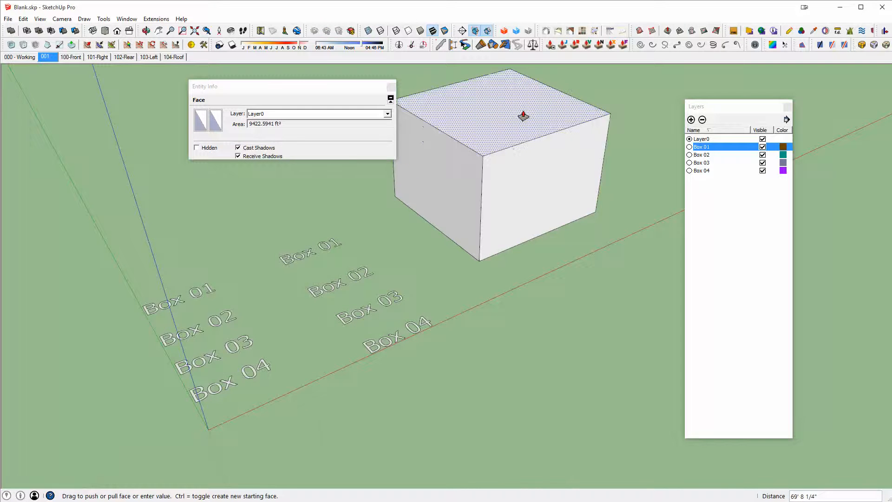
Step: Group the whole box and assign the group to layer Box 01
{"action": "middle_click_drag", "start_coordinate": [523, 116], "coordinate": [441, 254]}
{"action": "key", "text": "space"}
{"action": "triple_click", "coordinate": [441, 254]}
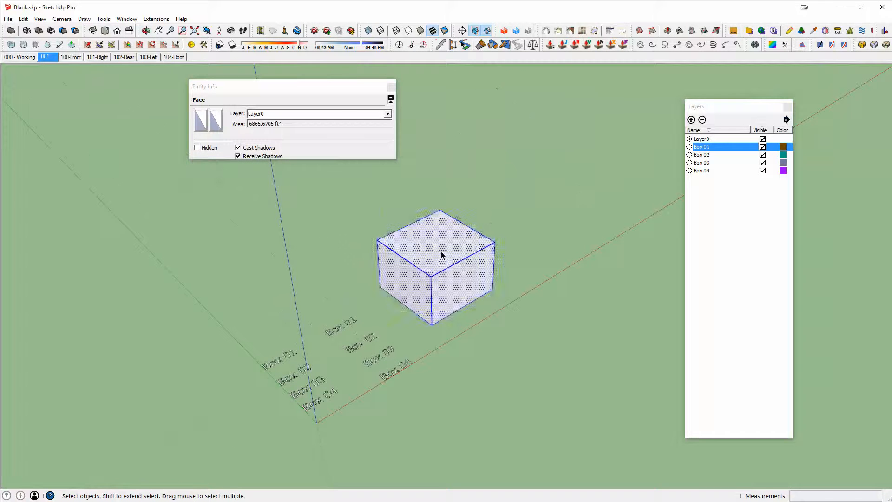
{"action": "key", "text": "ctrl+g"}
{"action": "left_click", "coordinate": [292, 114]}
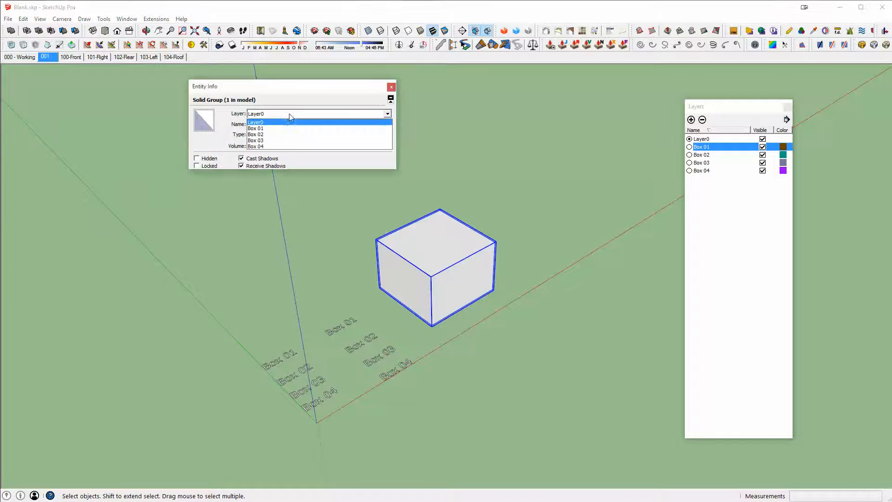
{"action": "left_click", "coordinate": [285, 129]}
Step: Copy the grouped box to a free spot beside the original, on the side away from the text labels
{"action": "middle_click_drag", "start_coordinate": [430, 273], "coordinate": [368, 247], "text": "shift"}
{"action": "key", "text": "m"}
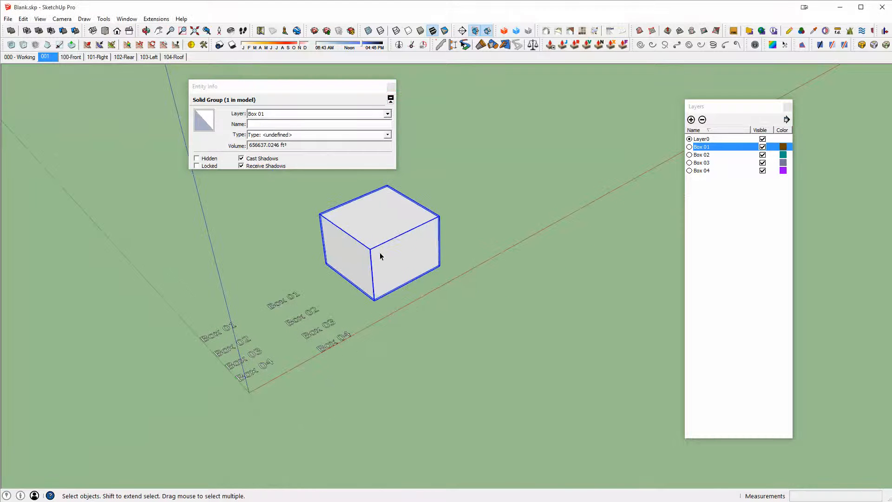
{"action": "key", "text": "ctrl"}
{"action": "left_click", "coordinate": [379, 254]}
{"action": "left_click", "coordinate": [513, 299]}
Step: Scale the copied box uniformly to about 0.69 and assign it to layer Box 02
{"action": "key", "text": "s"}
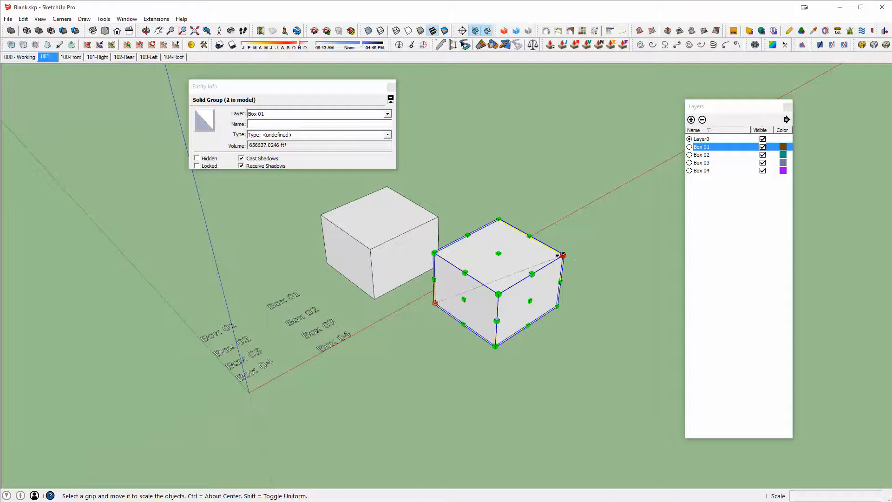
{"action": "left_click_drag", "start_coordinate": [552, 258], "coordinate": [522, 270]}
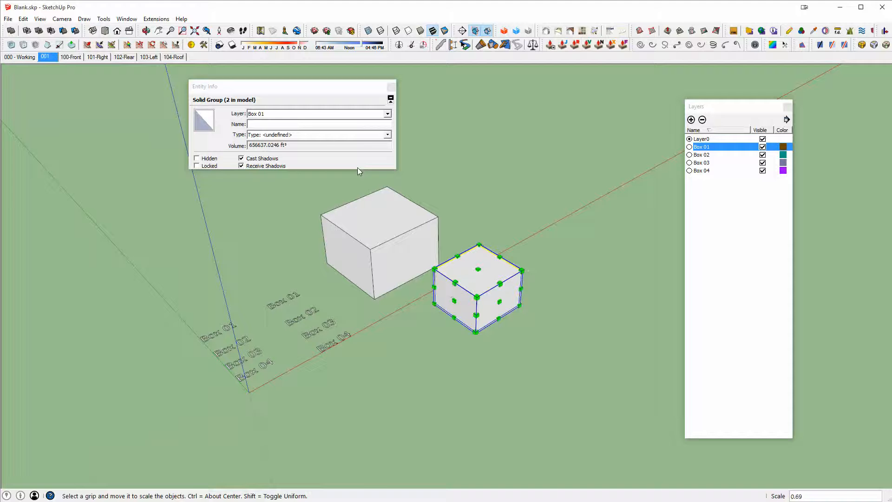
{"action": "left_click", "coordinate": [299, 114]}
{"action": "left_click", "coordinate": [292, 134]}
Step: Copy the Box 02 box about 114' outward to continue the row of boxes
{"action": "key", "text": "m"}
{"action": "scroll", "coordinate": [459, 298], "scroll_direction": "up", "scroll_amount": 2}
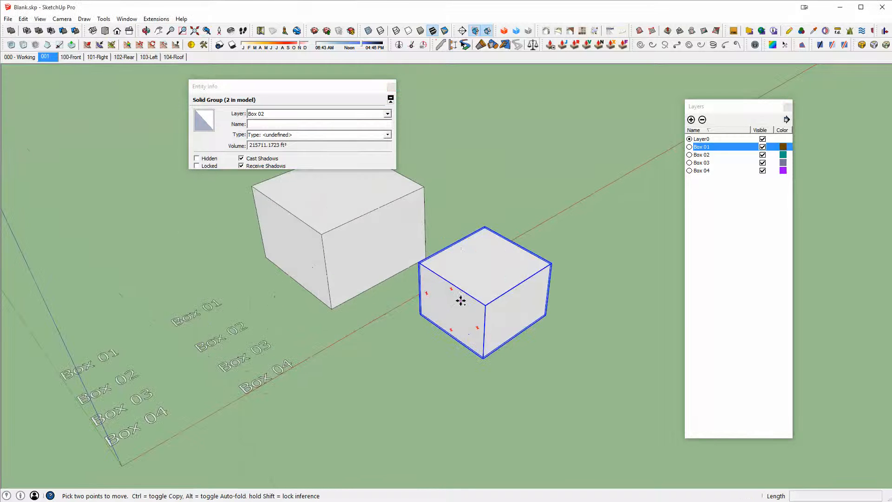
{"action": "left_click", "coordinate": [459, 301]}
{"action": "scroll", "coordinate": [459, 302], "scroll_direction": "down", "scroll_amount": 1}
{"action": "middle_click_drag", "start_coordinate": [459, 302], "coordinate": [374, 245], "text": "shift"}
{"action": "left_click", "coordinate": [478, 313]}
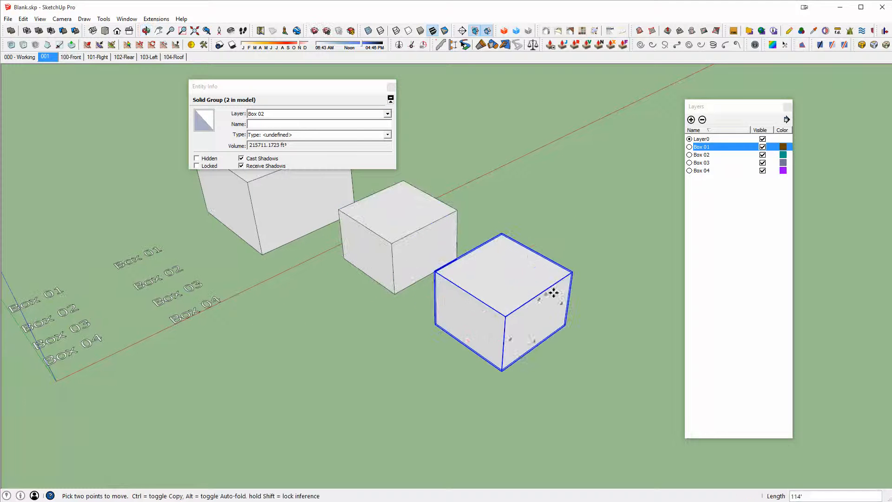
Step: Scale the third box uniformly to about 0.67 and assign it to layer Box 03
{"action": "key", "text": "s"}
{"action": "left_click_drag", "start_coordinate": [572, 272], "coordinate": [524, 289]}
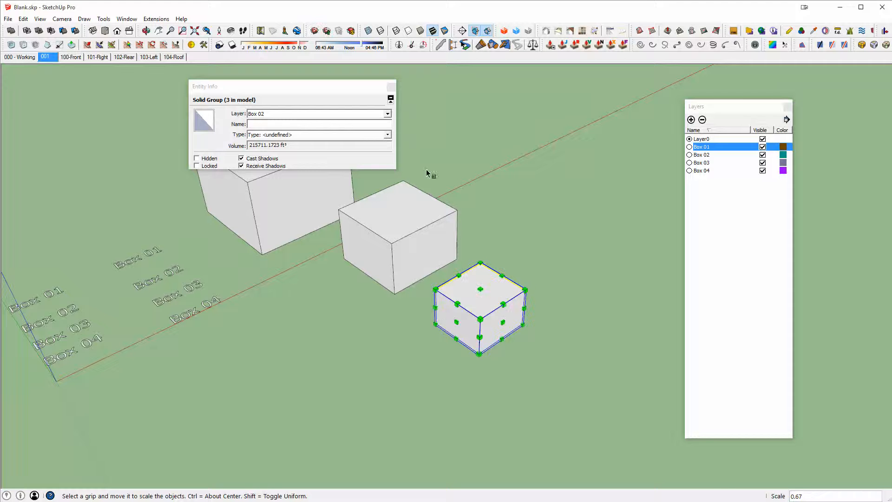
{"action": "left_click", "coordinate": [288, 115]}
Step: Copy the Box 03 box outward to add a fourth box at the end of the row
{"action": "scroll", "coordinate": [505, 314], "scroll_direction": "up", "scroll_amount": 2}
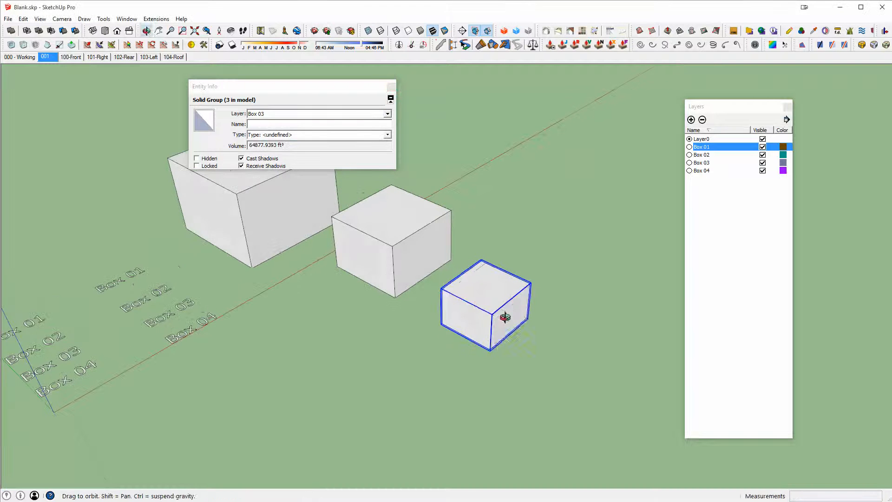
{"action": "key", "text": "m"}
{"action": "left_click", "coordinate": [476, 302]}
{"action": "key", "text": "ctrl"}
{"action": "left_click", "coordinate": [570, 350]}
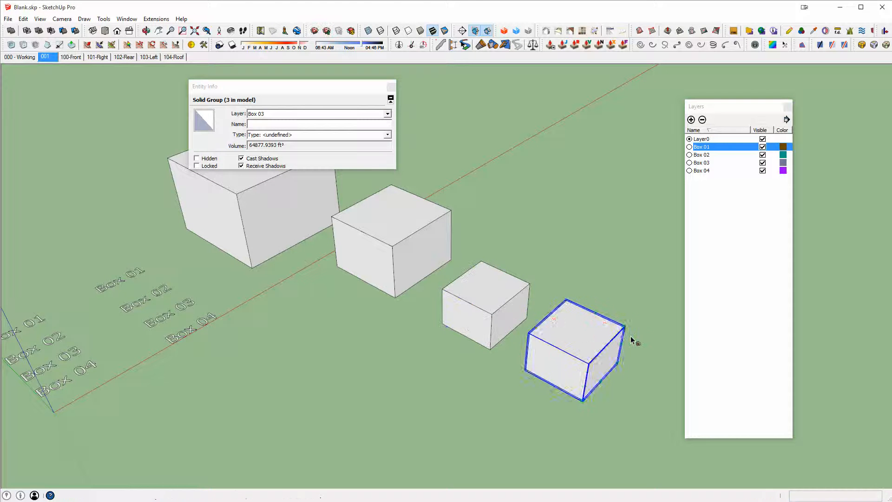
Step: Scale the fourth box uniformly to about 0.71 and assign it to layer Box 04
{"action": "key", "text": "s"}
{"action": "left_click_drag", "start_coordinate": [623, 326], "coordinate": [594, 339]}
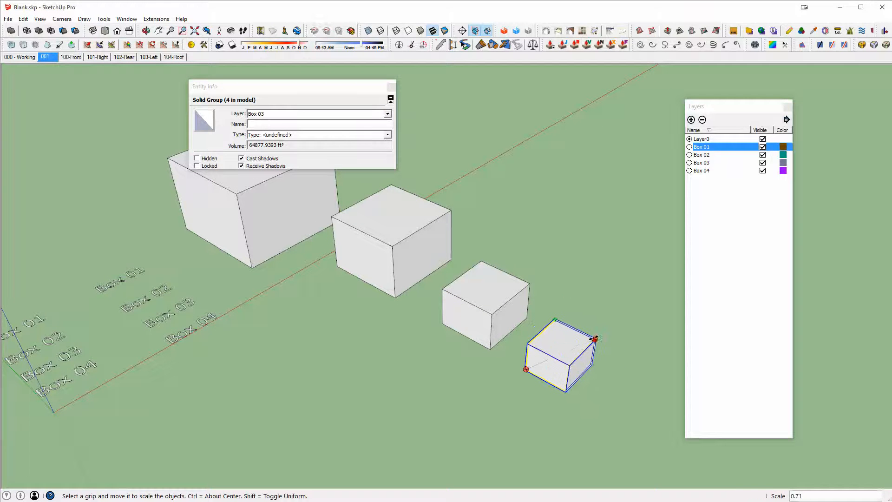
{"action": "left_click", "coordinate": [285, 116]}
{"action": "left_click", "coordinate": [275, 147]}
Step: Cut the smallest box, on layer Box 04, out of the model
{"action": "middle_click_drag", "start_coordinate": [553, 318], "coordinate": [514, 322]}
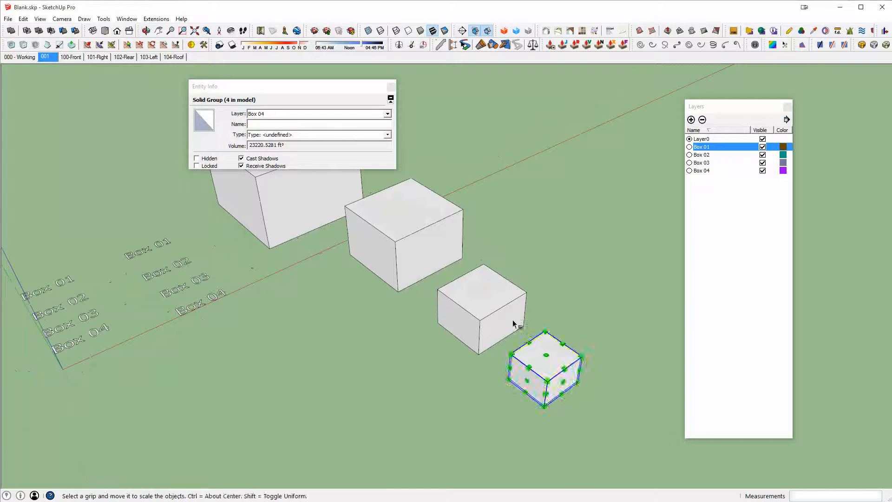
{"action": "key", "text": "space"}
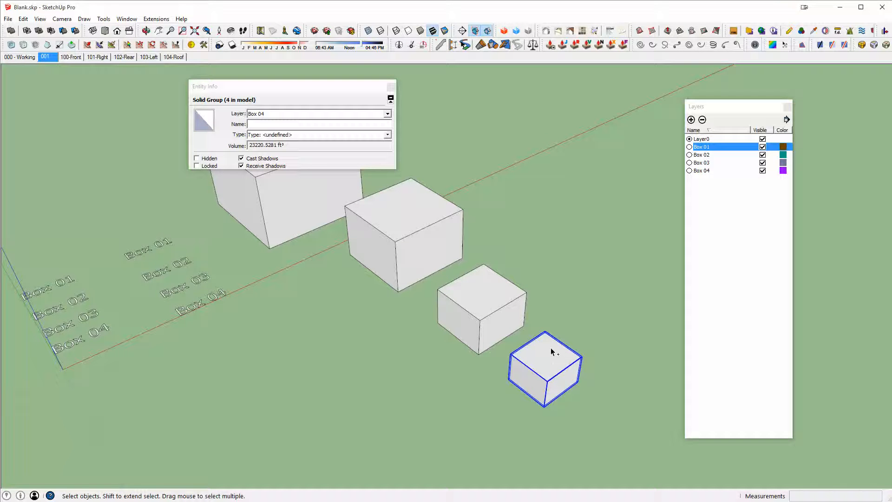
{"action": "key", "text": "Delete"}
Step: Open the Box 03 box group and try to paste the cut Box 04 box inside it
{"action": "double_click", "coordinate": [480, 297]}
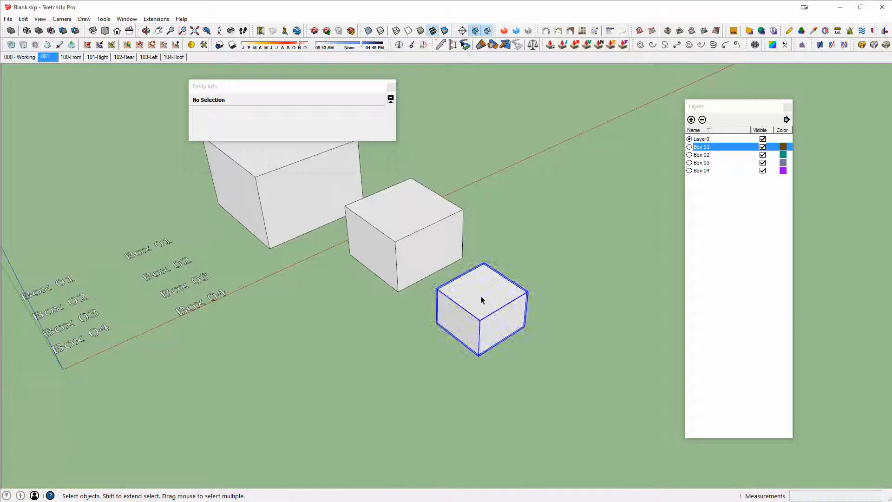
{"action": "scroll", "coordinate": [477, 296], "scroll_direction": "up", "scroll_amount": 2}
{"action": "key", "text": "ctrl+v"}
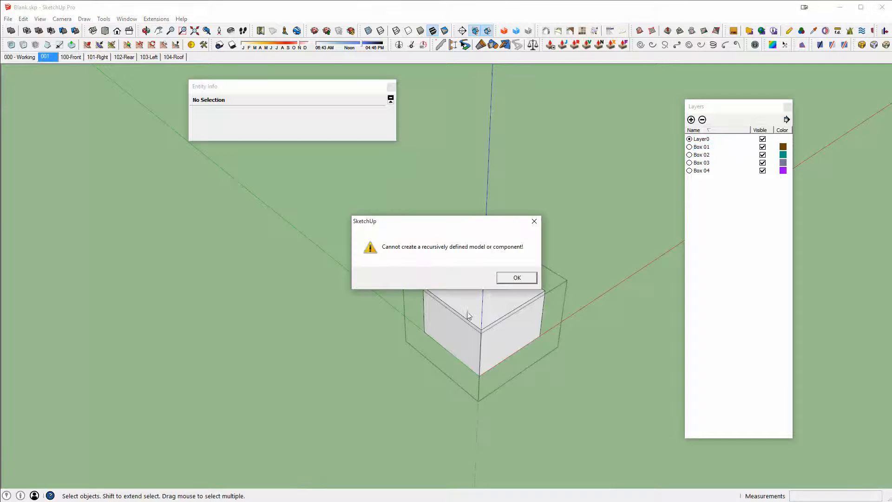
{"action": "left_click", "coordinate": [503, 278]}
{"action": "middle_click_drag", "start_coordinate": [507, 278], "coordinate": [506, 302]}
{"action": "key", "text": "ctrl+v"}
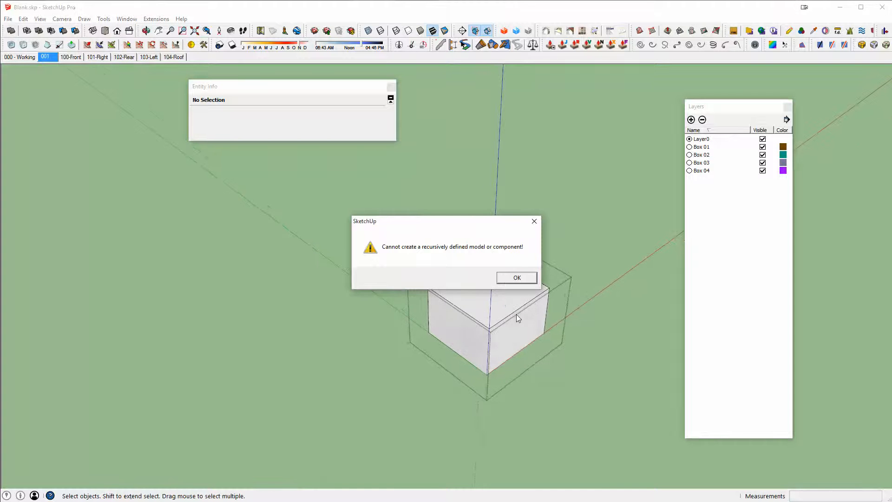
{"action": "left_click", "coordinate": [503, 281]}
{"action": "key", "text": "Escape"}
Step: Paste the cut Box 04 box back into the model at the end of the row of boxes
{"action": "scroll", "coordinate": [488, 290], "scroll_direction": "down", "scroll_amount": 3}
{"action": "left_click", "coordinate": [337, 194]}
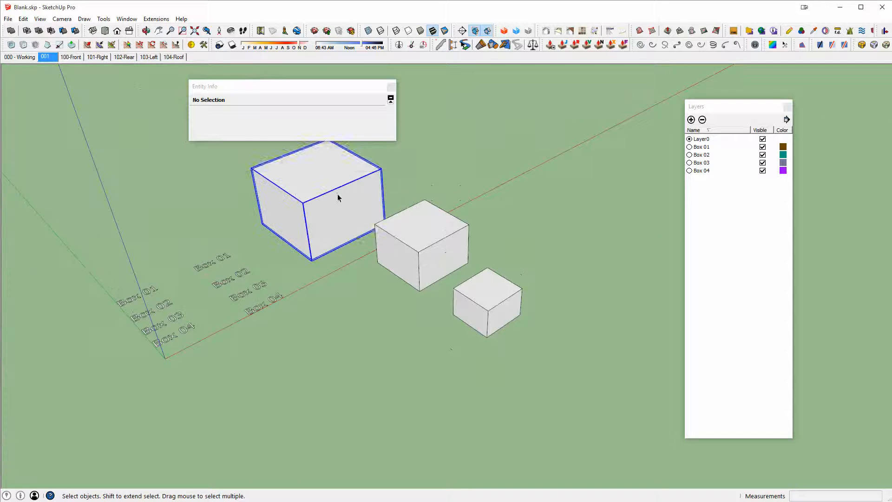
{"action": "right_click", "coordinate": [338, 194]}
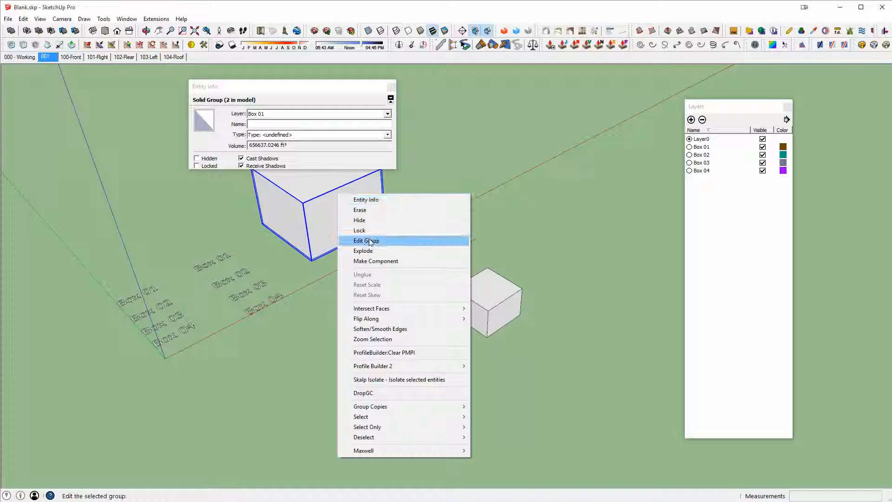
{"action": "key", "text": "Escape"}
{"action": "middle_click_drag", "start_coordinate": [498, 294], "coordinate": [469, 312]}
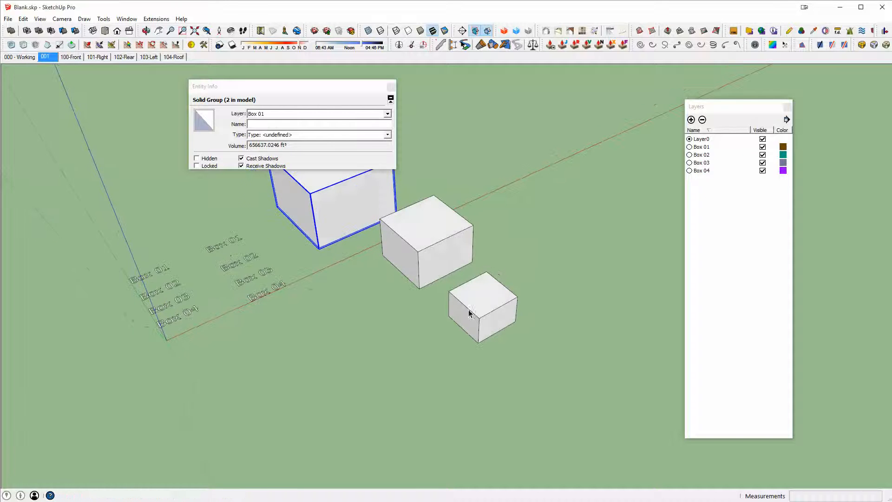
{"action": "left_click", "coordinate": [537, 324]}
{"action": "key", "text": "ctrl+v"}
{"action": "left_click", "coordinate": [531, 385]}
{"action": "key", "text": "space"}
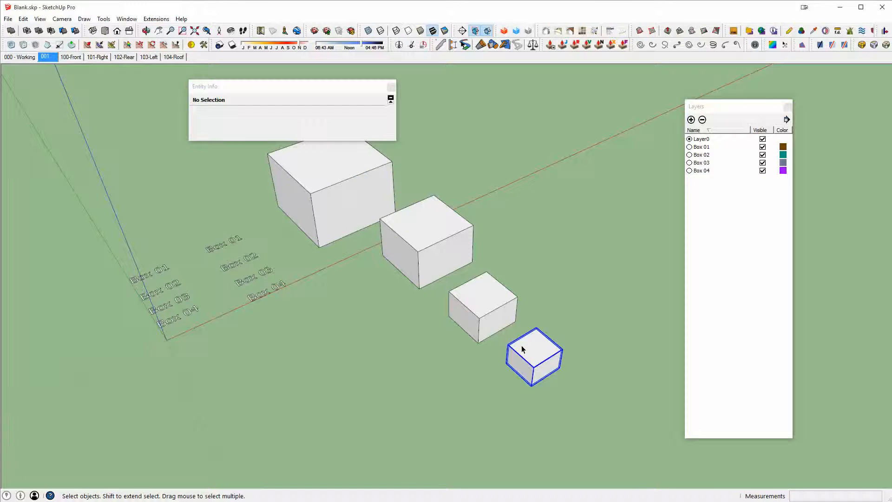
Step: Check the layer assignment of each of the four boxes, from the smallest to the largest
{"action": "left_click", "coordinate": [522, 350]}
{"action": "left_click", "coordinate": [483, 281]}
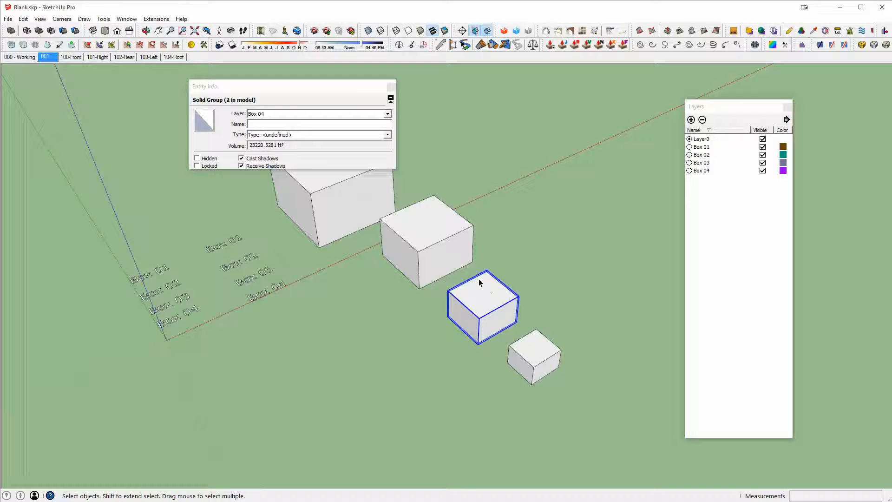
{"action": "left_click", "coordinate": [440, 242]}
{"action": "left_click", "coordinate": [350, 233]}
{"action": "middle_click_drag", "start_coordinate": [349, 232], "coordinate": [544, 319]}
Step: Cut the smallest box again and try to paste it inside the opened Box 03 box group
{"action": "left_click", "coordinate": [557, 330]}
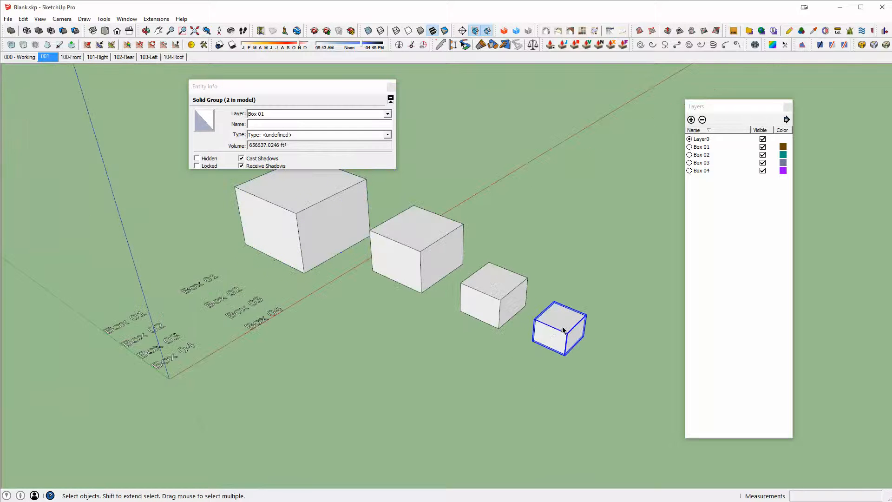
{"action": "right_click", "coordinate": [565, 335]}
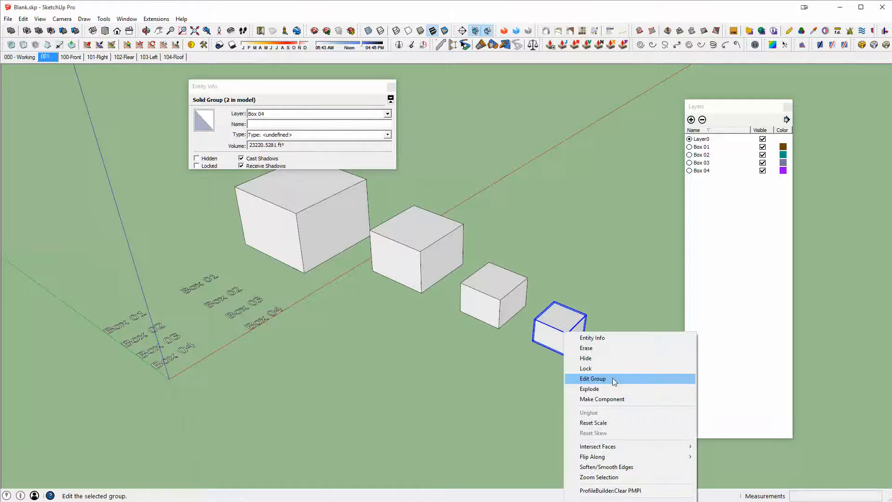
{"action": "left_click", "coordinate": [613, 380]}
{"action": "key", "text": "ctrl+x"}
{"action": "double_click", "coordinate": [506, 294]}
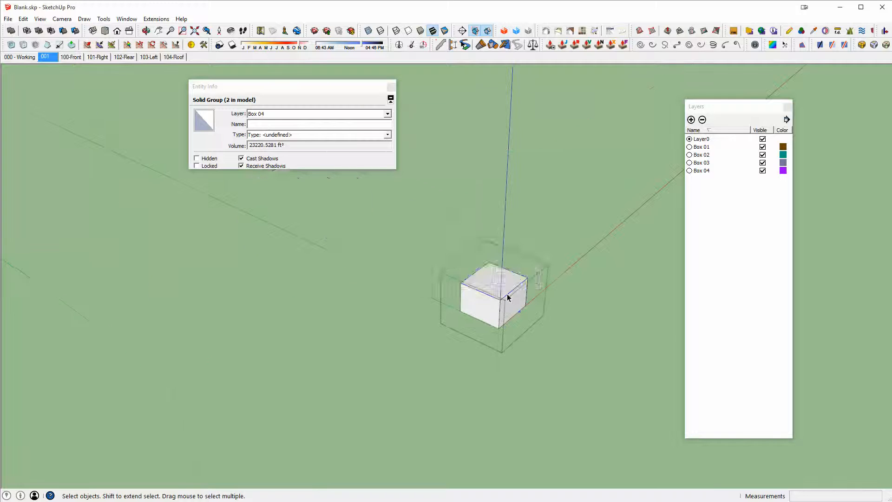
{"action": "key", "text": "ctrl+v"}
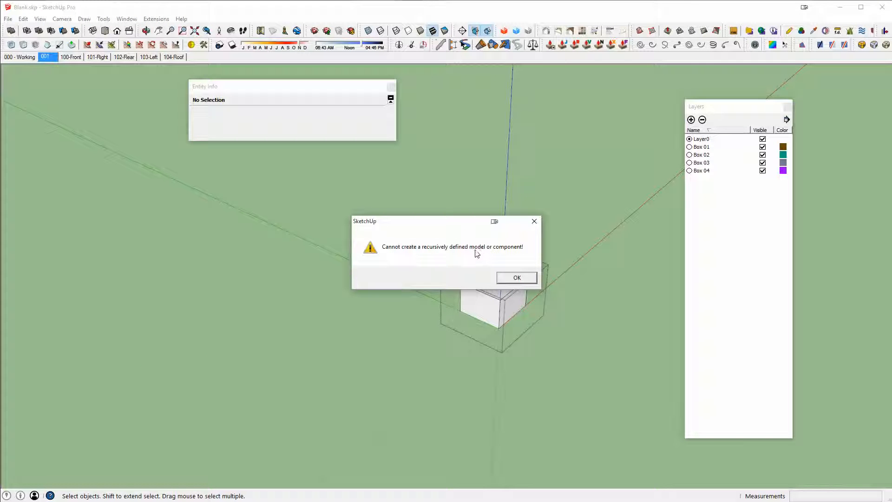
{"action": "left_click", "coordinate": [512, 278]}
Step: Inside the Box 03 box group, draw a rectangle beside the box and push/pull it up into a new box
{"action": "middle_click_drag", "start_coordinate": [500, 301], "coordinate": [463, 323]}
{"action": "left_click", "coordinate": [542, 333]}
{"action": "scroll", "coordinate": [486, 310], "scroll_direction": "up", "scroll_amount": 3}
{"action": "left_click", "coordinate": [475, 292]}
{"action": "double_click", "coordinate": [474, 292]}
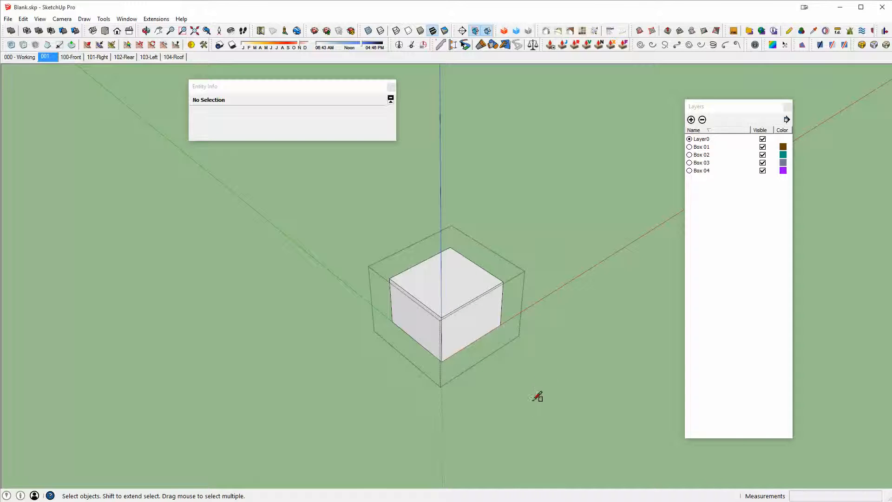
{"action": "left_click", "coordinate": [520, 397]}
{"action": "left_click", "coordinate": [621, 400]}
{"action": "key", "text": "p"}
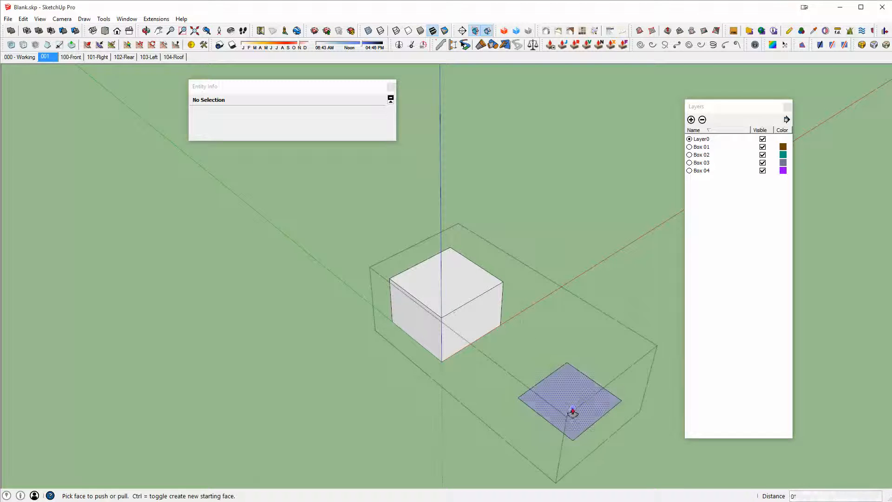
{"action": "left_click_drag", "start_coordinate": [572, 411], "coordinate": [573, 372]}
Step: Group all the geometry of the new box and assign the group to layer Box 04
{"action": "key", "text": "space"}
{"action": "triple_click", "coordinate": [568, 369]}
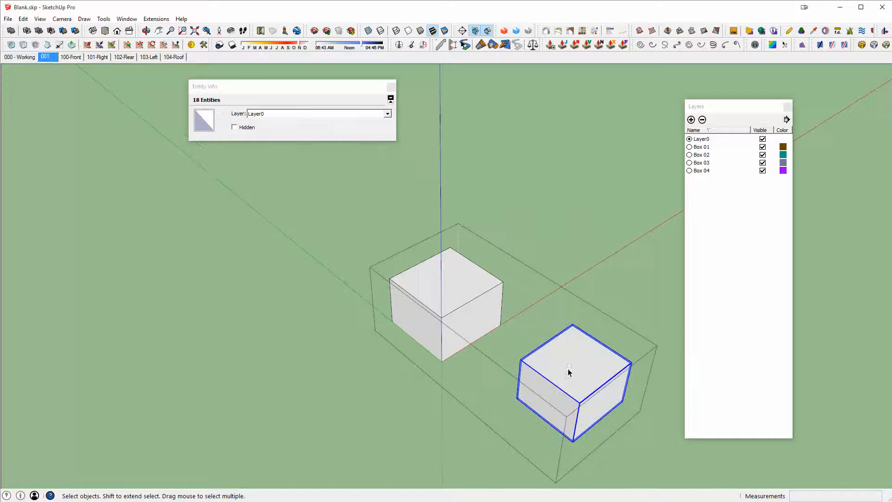
{"action": "left_click", "coordinate": [325, 114]}
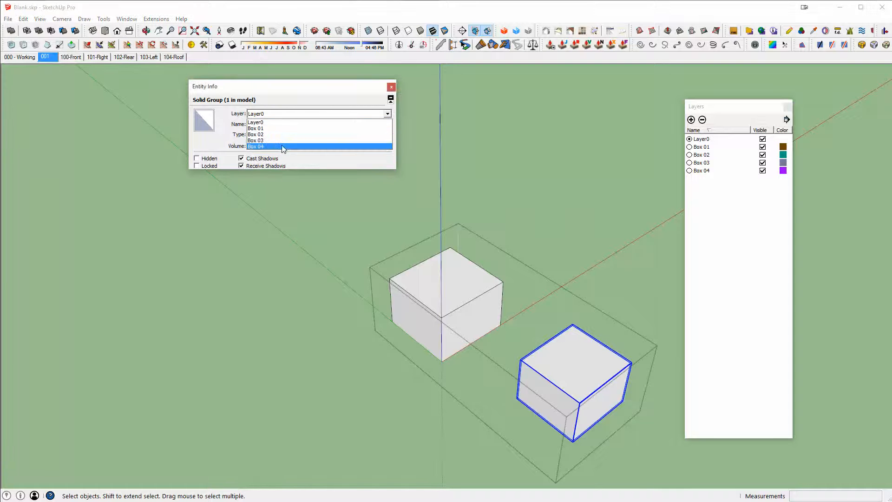
{"action": "left_click", "coordinate": [283, 147]}
Step: Scale the new Box 04 box down uniformly and move it inside the Box 03 box
{"action": "middle_click_drag", "start_coordinate": [486, 319], "coordinate": [559, 348]}
{"action": "key", "text": "s"}
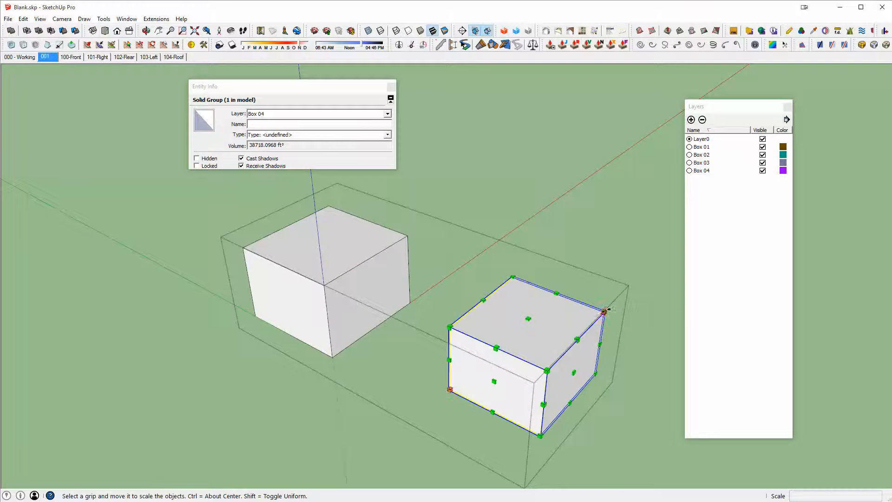
{"action": "left_click_drag", "start_coordinate": [604, 311], "coordinate": [563, 332]}
{"action": "key", "text": "m"}
{"action": "left_click", "coordinate": [497, 390]}
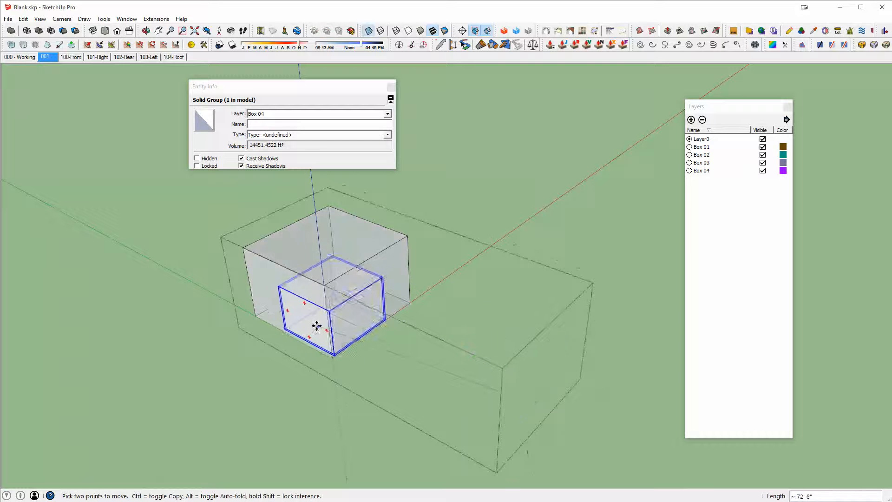
{"action": "left_click", "coordinate": [306, 309]}
Step: Close the Box 03 group and check in X-ray view how the Box 04 box sits inside it
{"action": "key", "text": "x"}
{"action": "middle_click_drag", "start_coordinate": [306, 308], "coordinate": [577, 175]}
{"action": "key", "text": "x"}
{"action": "scroll", "coordinate": [551, 215], "scroll_direction": "up", "scroll_amount": 2}
{"action": "middle_click_drag", "start_coordinate": [551, 215], "coordinate": [518, 330]}
{"action": "key", "text": "space"}
{"action": "key", "text": "Escape"}
{"action": "scroll", "coordinate": [499, 309], "scroll_direction": "down", "scroll_amount": 3}
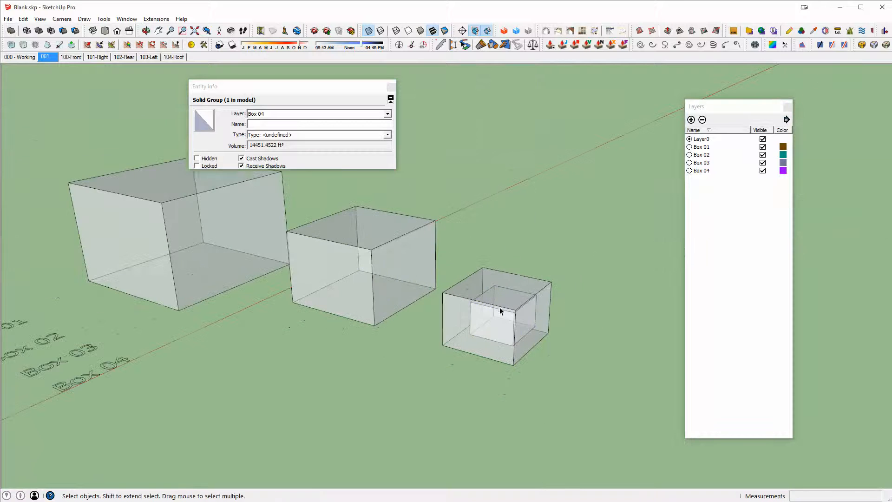
{"action": "scroll", "coordinate": [507, 330], "scroll_direction": "up", "scroll_amount": 2}
{"action": "key", "text": "x"}
Step: Move the Box 03 box inside the Box 02 box, using X-ray view to position it
{"action": "left_click", "coordinate": [508, 338]}
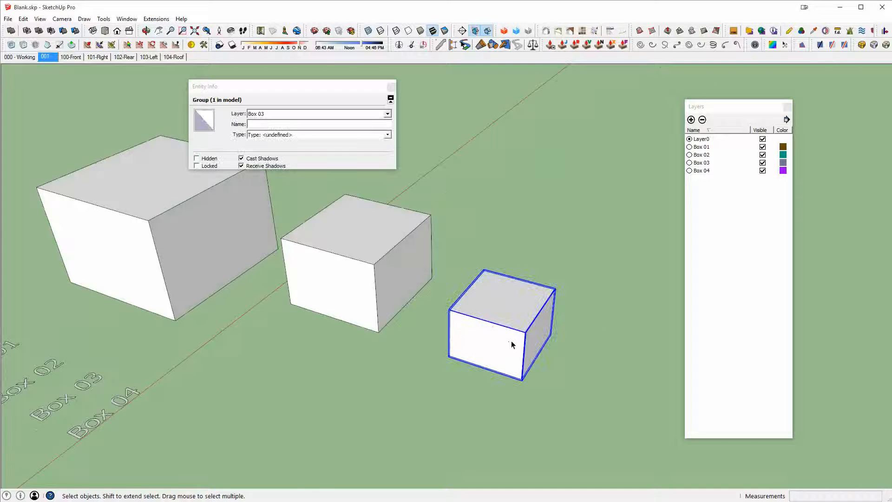
{"action": "key", "text": "m"}
{"action": "left_click", "coordinate": [522, 369]}
{"action": "key", "text": "x"}
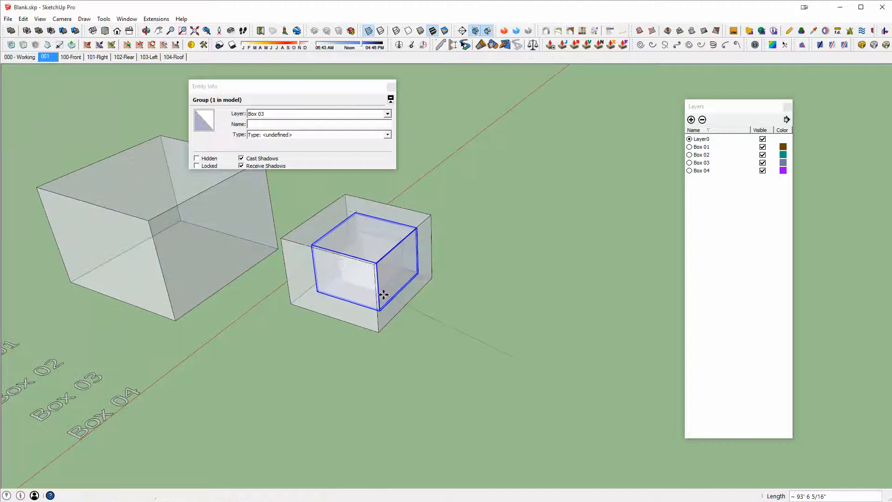
{"action": "scroll", "coordinate": [371, 295], "scroll_direction": "up", "scroll_amount": 3}
{"action": "key", "text": "x"}
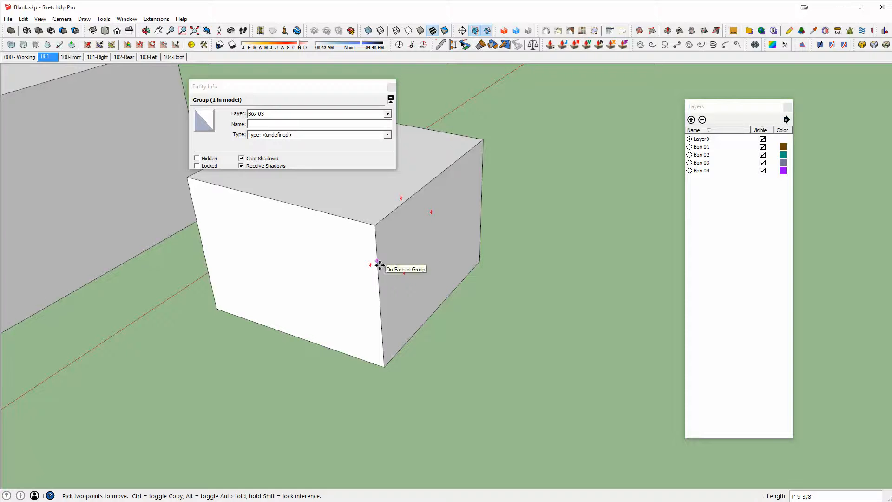
{"action": "key", "text": "x"}
{"action": "scroll", "coordinate": [390, 288], "scroll_direction": "down", "scroll_amount": 4}
{"action": "left_click", "coordinate": [532, 343]}
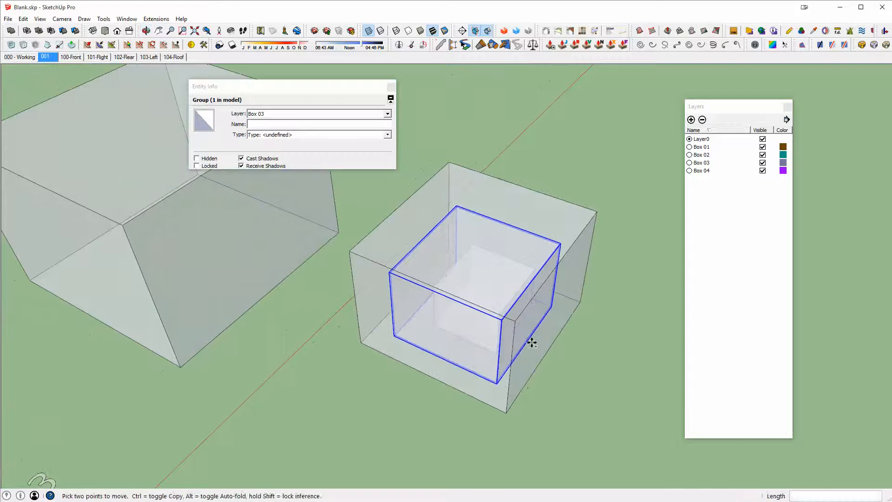
Step: Cut the Box 03 group, paste it in place inside the Box 02 group, and close that group
{"action": "key", "text": "space"}
{"action": "key", "text": "ctrl+x"}
{"action": "double_click", "coordinate": [496, 277]}
{"action": "key", "text": "ctrl+shift+v"}
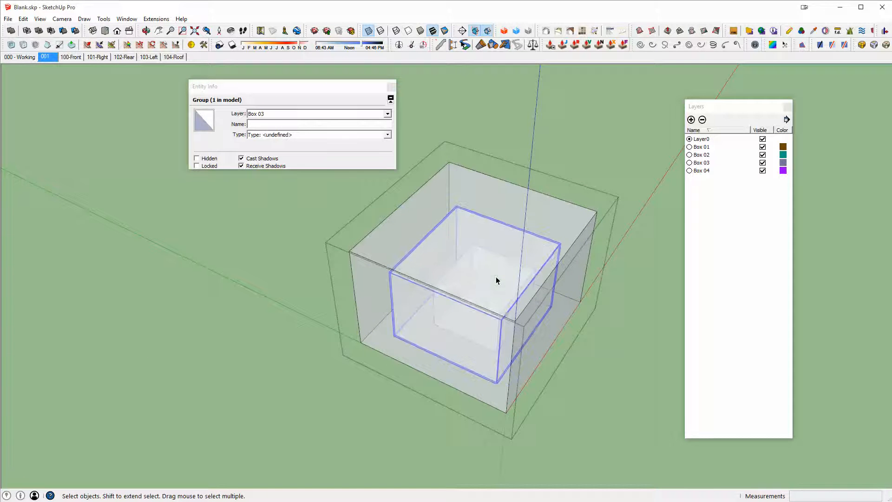
{"action": "key", "text": "Escape"}
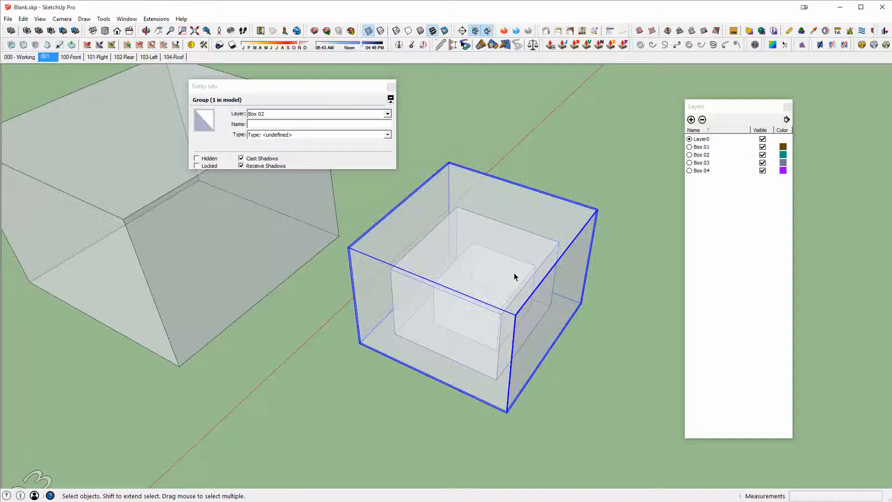
Step: Cut the Box 02 group and paste it in place inside the opened Box 01 group
{"action": "scroll", "coordinate": [514, 272], "scroll_direction": "down", "scroll_amount": 3}
{"action": "key", "text": "ctrl+x"}
{"action": "double_click", "coordinate": [353, 244]}
{"action": "middle_click_drag", "start_coordinate": [353, 245], "coordinate": [546, 312]}
{"action": "key", "text": "ctrl+shift+v"}
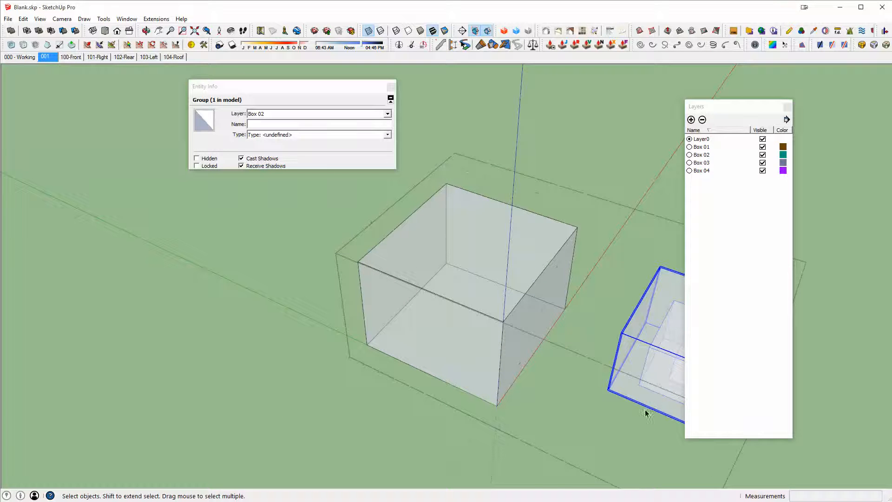
Step: Move the Box 02 box inside the Box 01 box and turn off X-ray view
{"action": "key", "text": "m"}
{"action": "left_click", "coordinate": [701, 470]}
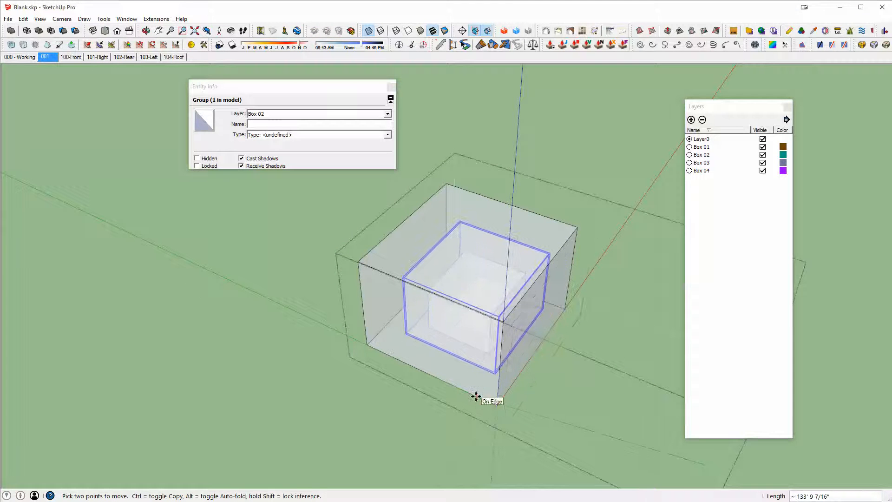
{"action": "left_click", "coordinate": [476, 397]}
{"action": "key", "text": "x"}
{"action": "scroll", "coordinate": [498, 340], "scroll_direction": "up", "scroll_amount": 3}
{"action": "middle_click_drag", "start_coordinate": [499, 340], "coordinate": [457, 277]}
{"action": "scroll", "coordinate": [480, 295], "scroll_direction": "down", "scroll_amount": 2}
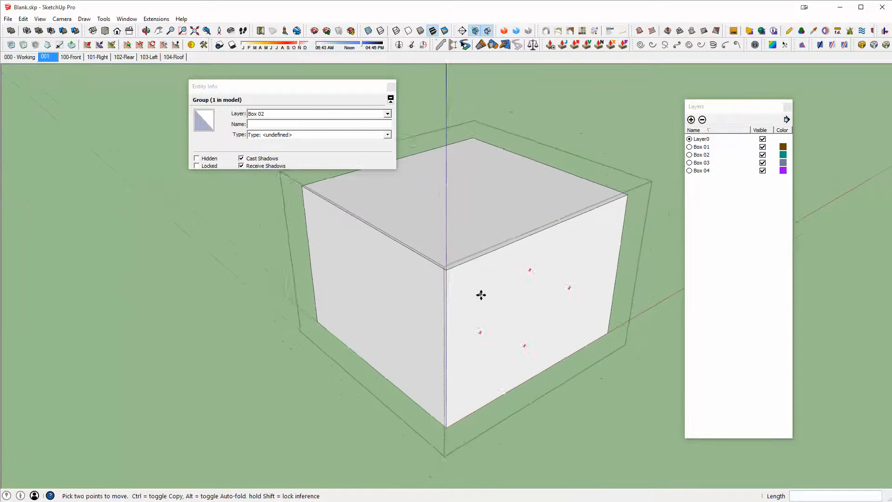
{"action": "key", "text": "space"}
Step: Delete the top face of the outermost Box 01 box
{"action": "middle_click_drag", "start_coordinate": [491, 319], "coordinate": [503, 251]}
{"action": "left_click", "coordinate": [508, 210]}
{"action": "left_click", "coordinate": [479, 203]}
{"action": "key", "text": "Delete"}
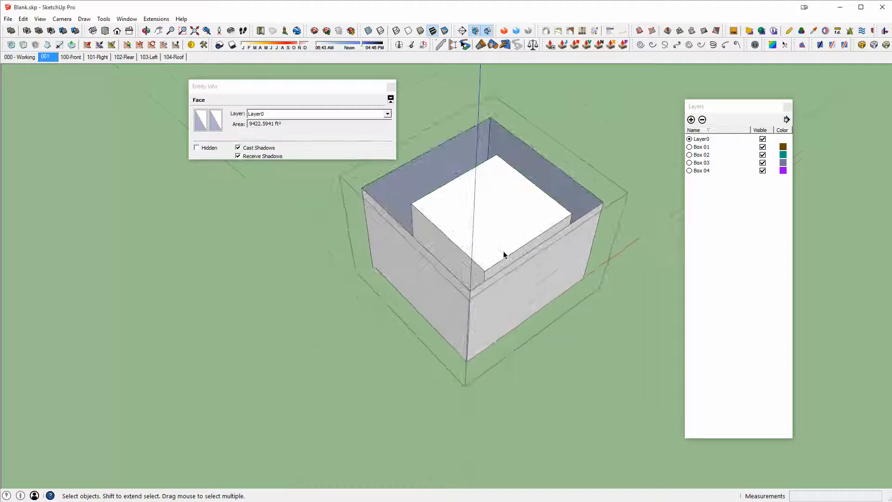
Step: Open the nested Box 02 group and delete its top face
{"action": "scroll", "coordinate": [488, 199], "scroll_direction": "up", "scroll_amount": 3}
{"action": "left_click", "coordinate": [485, 199]}
{"action": "double_click", "coordinate": [485, 199]}
{"action": "left_click", "coordinate": [464, 180]}
{"action": "key", "text": "Delete"}
Step: Open the nested Box 03 group, delete its top face, and close all the open groups
{"action": "double_click", "coordinate": [496, 249]}
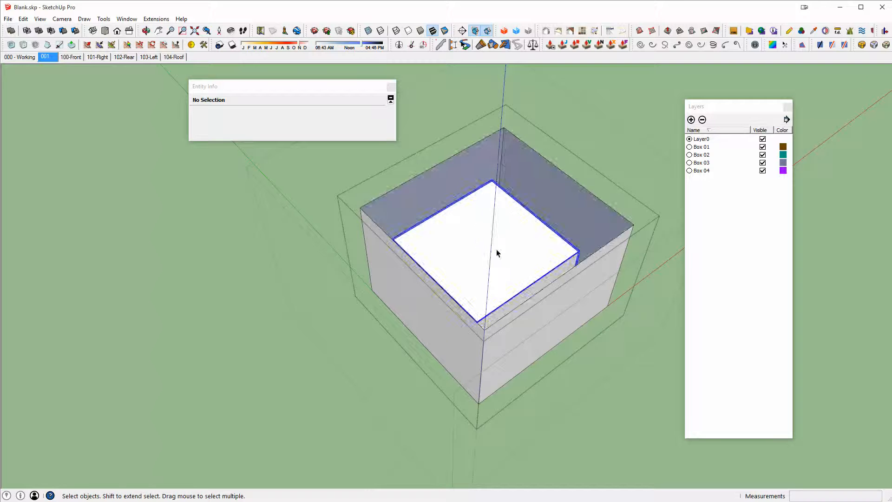
{"action": "left_click", "coordinate": [478, 214]}
{"action": "key", "text": "Delete"}
{"action": "key", "text": "Escape"}
{"action": "key", "text": "Escape"}
{"action": "key", "text": "Escape"}
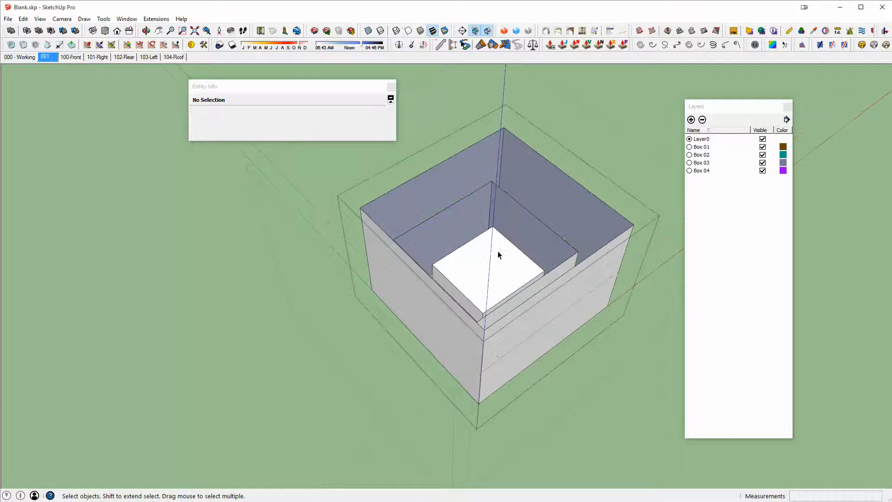
Step: Open the nested groups one by one from Box 01 inward, check each contained box's layer, and close them all
{"action": "scroll", "coordinate": [528, 253], "scroll_direction": "down", "scroll_amount": 2}
{"action": "middle_click_drag", "start_coordinate": [528, 254], "coordinate": [475, 235]}
{"action": "scroll", "coordinate": [476, 235], "scroll_direction": "up", "scroll_amount": 3}
{"action": "left_click", "coordinate": [522, 306]}
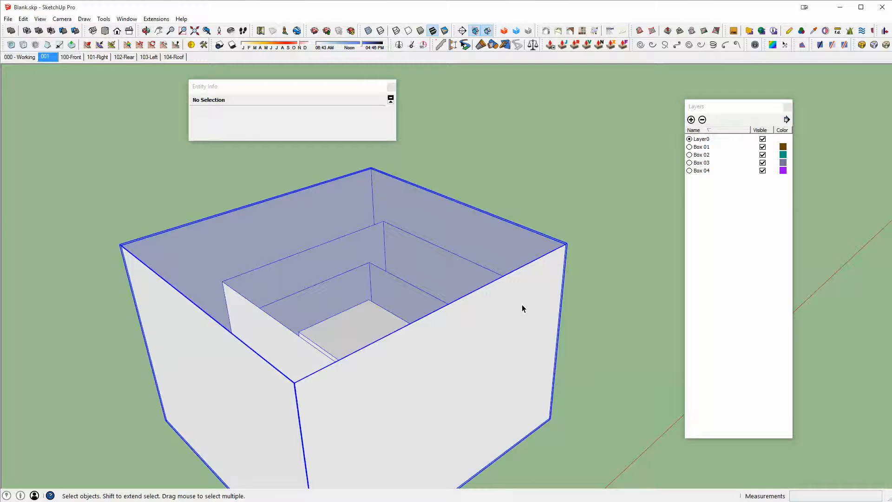
{"action": "middle_click_drag", "start_coordinate": [522, 307], "coordinate": [627, 296]}
{"action": "double_click", "coordinate": [492, 253]}
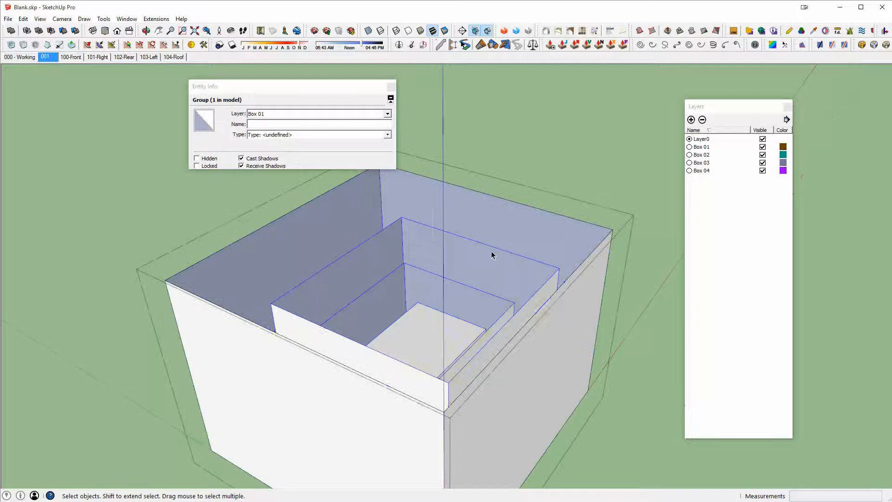
{"action": "left_click", "coordinate": [492, 254]}
{"action": "double_click", "coordinate": [487, 258]}
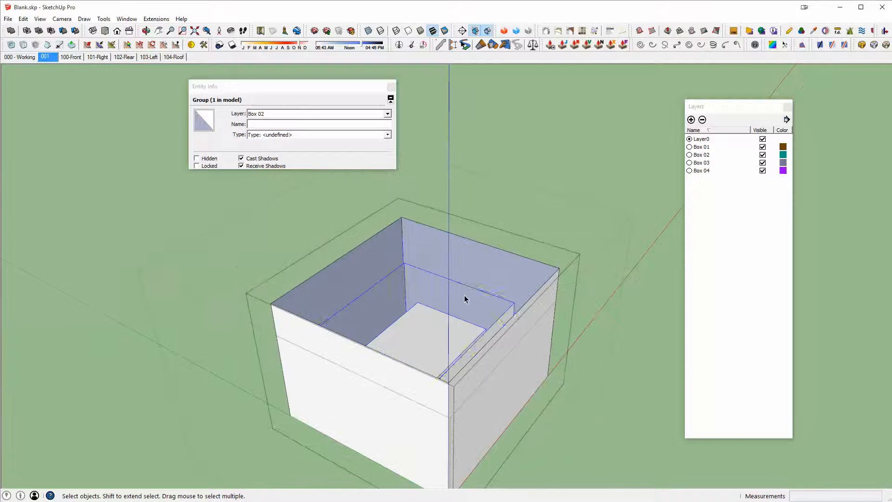
{"action": "left_click", "coordinate": [465, 298]}
{"action": "double_click", "coordinate": [464, 296]}
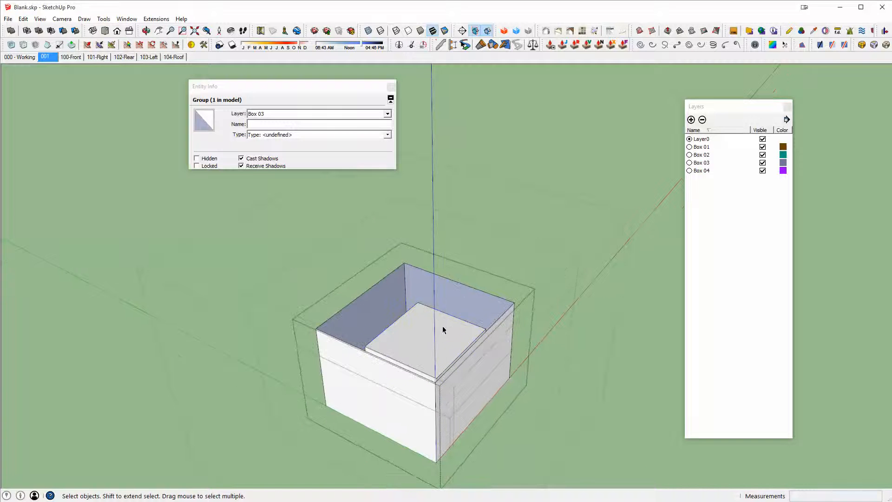
{"action": "left_click", "coordinate": [442, 326]}
{"action": "middle_click_drag", "start_coordinate": [443, 327], "coordinate": [426, 346]}
{"action": "scroll", "coordinate": [426, 346], "scroll_direction": "down", "scroll_amount": 2}
{"action": "key", "text": "Escape"}
{"action": "key", "text": "Escape"}
{"action": "key", "text": "Escape"}
Step: Toggle layer Box 01 off and back on, and hide layer Box 03
{"action": "middle_click_drag", "start_coordinate": [442, 310], "coordinate": [395, 298]}
{"action": "scroll", "coordinate": [394, 299], "scroll_direction": "down", "scroll_amount": 2}
{"action": "middle_click_drag", "start_coordinate": [450, 291], "coordinate": [527, 287], "text": "shift"}
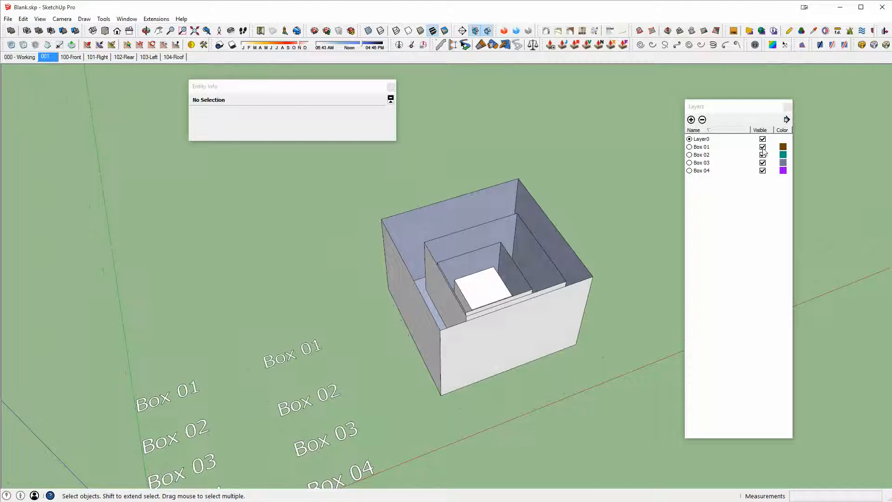
{"action": "left_click", "coordinate": [762, 146]}
{"action": "left_click", "coordinate": [763, 147]}
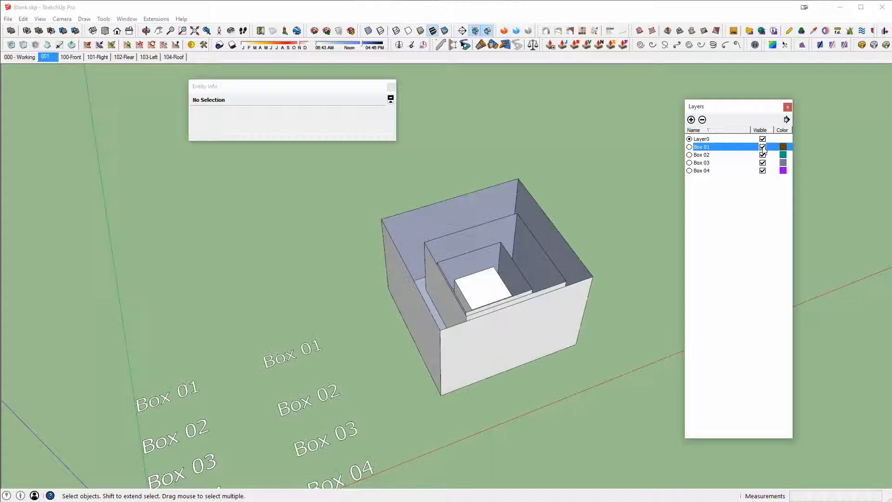
{"action": "left_click", "coordinate": [762, 162]}
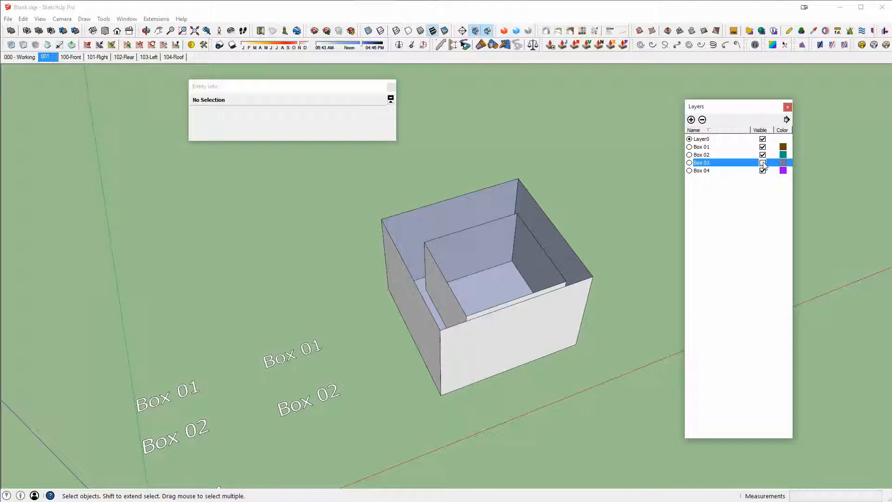
Step: Show layer Box 03 again, and toggle layer Box 02 off and back on
{"action": "left_click", "coordinate": [762, 162]}
{"action": "left_click", "coordinate": [763, 155]}
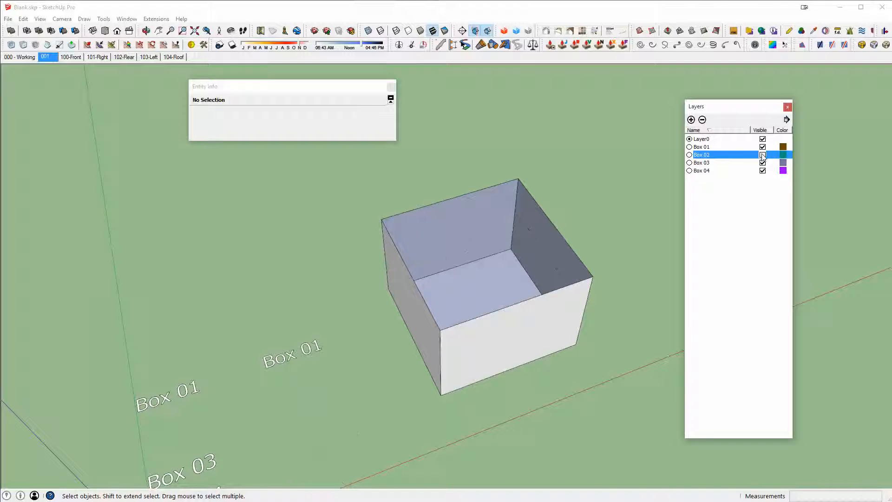
{"action": "left_click", "coordinate": [763, 155]}
Step: Select the separate Box 02, Box 03 and Box 04 text groups in the label column nearest the green axis
{"action": "scroll", "coordinate": [462, 324], "scroll_direction": "down", "scroll_amount": 3}
{"action": "middle_click_drag", "start_coordinate": [463, 324], "coordinate": [514, 284]}
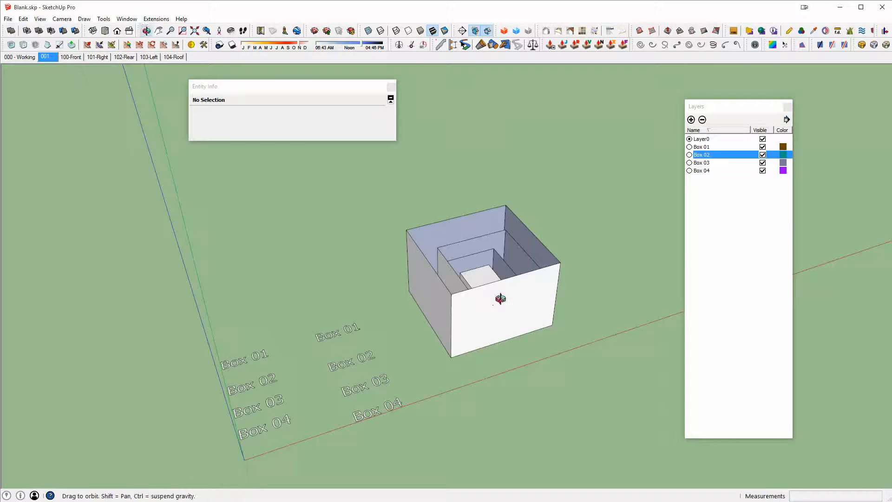
{"action": "middle_click_drag", "start_coordinate": [504, 299], "coordinate": [480, 291]}
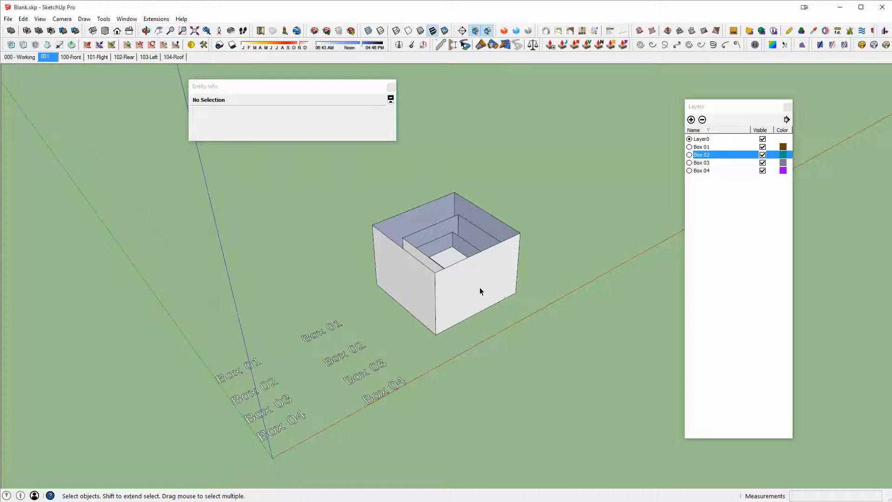
{"action": "scroll", "coordinate": [479, 291], "scroll_direction": "down", "scroll_amount": 2}
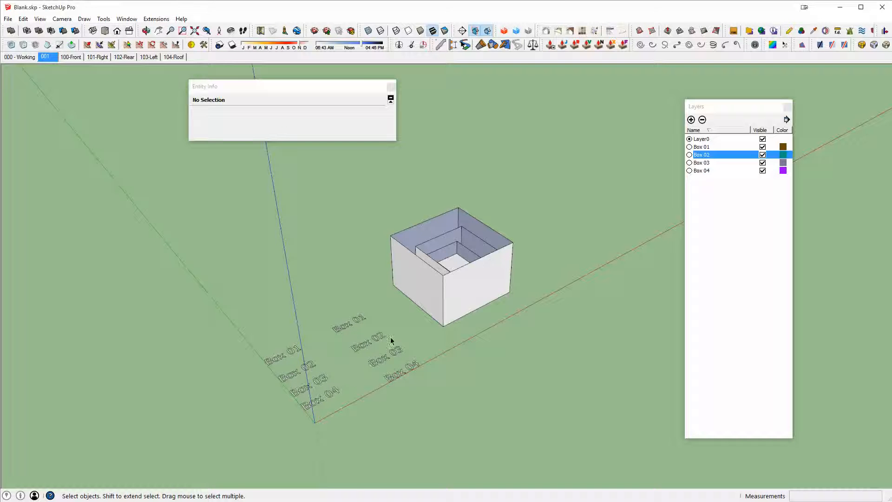
{"action": "scroll", "coordinate": [351, 352], "scroll_direction": "up", "scroll_amount": 2}
{"action": "left_click", "coordinate": [293, 374]}
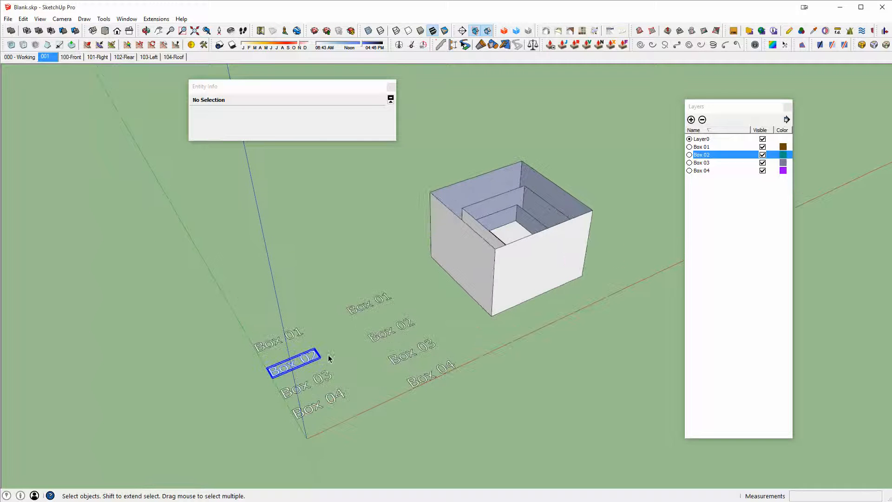
{"action": "left_click", "coordinate": [317, 383]}
{"action": "left_click", "coordinate": [354, 380]}
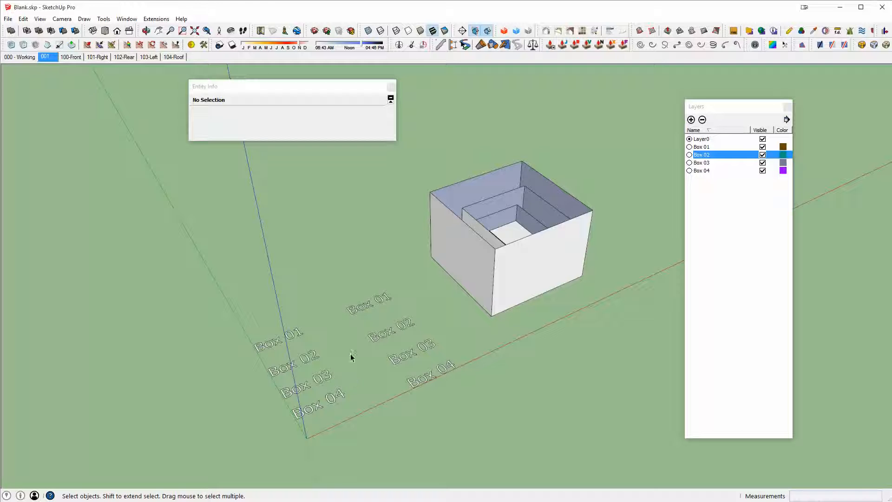
{"action": "left_click_drag", "start_coordinate": [346, 357], "coordinate": [287, 434]}
{"action": "middle_click_drag", "start_coordinate": [326, 364], "coordinate": [312, 347]}
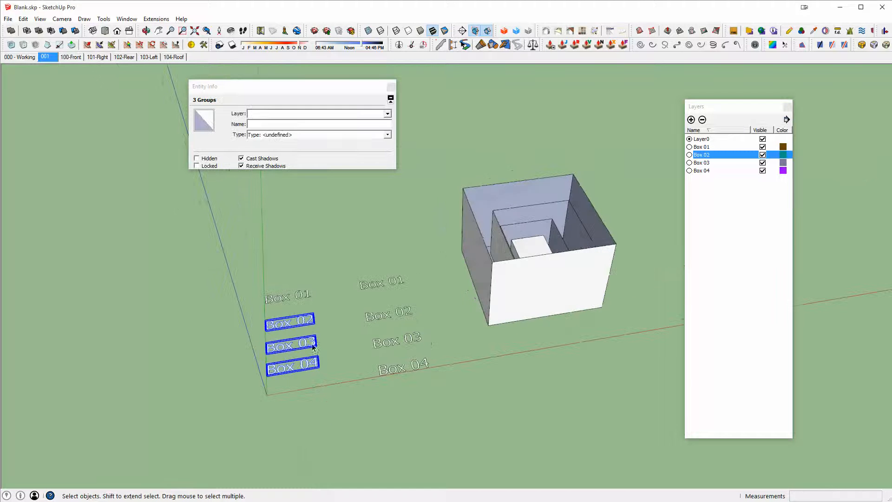
Step: Hide layer Box 01 to examine which nested boxes and text labels depend on it, and show it again
{"action": "left_click", "coordinate": [763, 147]}
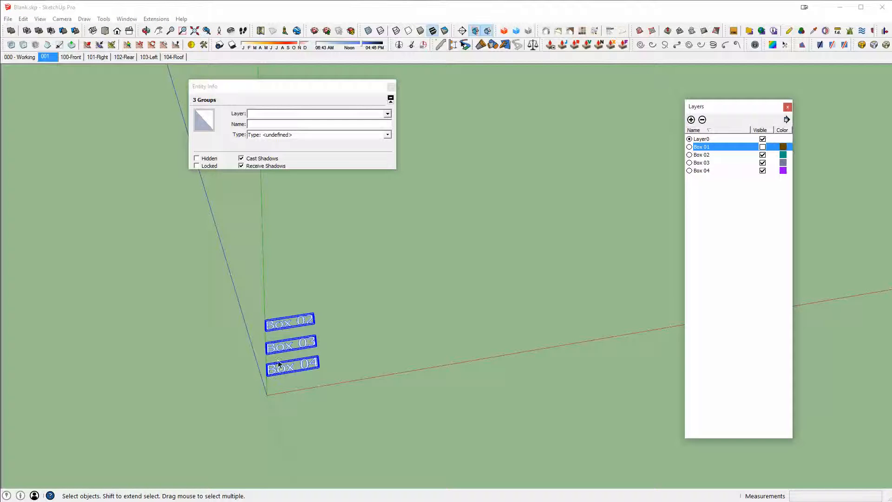
{"action": "middle_click_drag", "start_coordinate": [388, 350], "coordinate": [456, 280]}
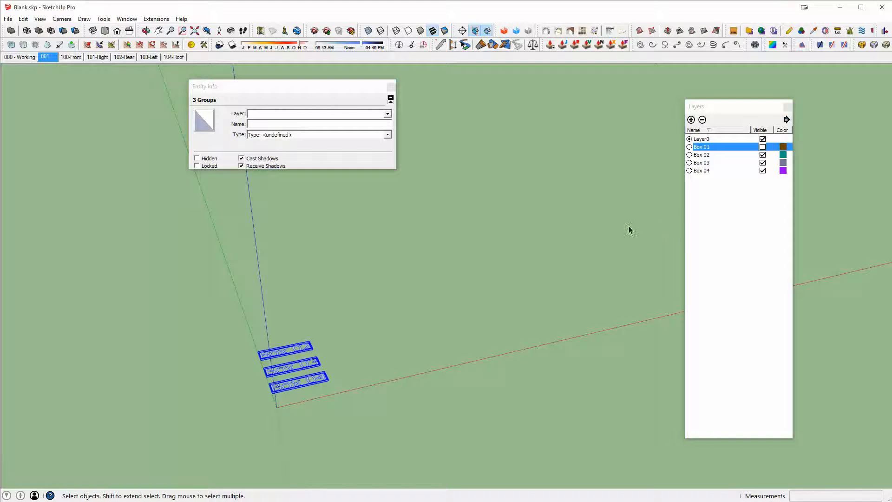
{"action": "left_click", "coordinate": [763, 146]}
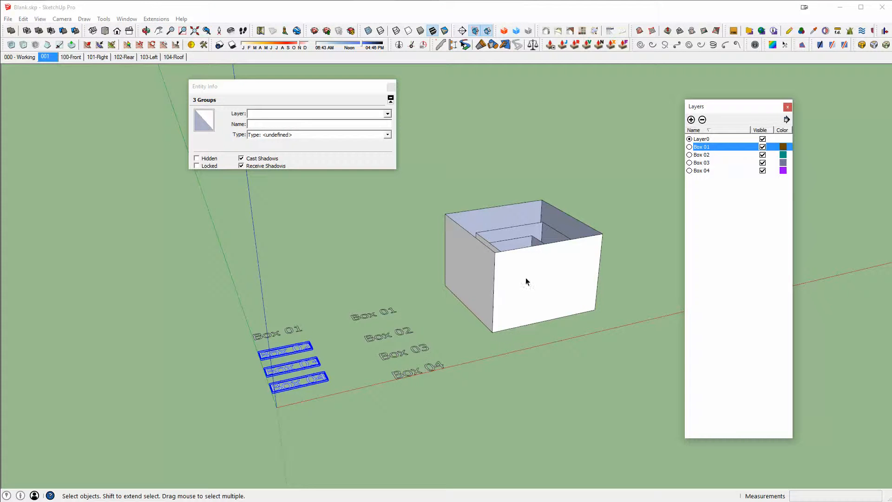